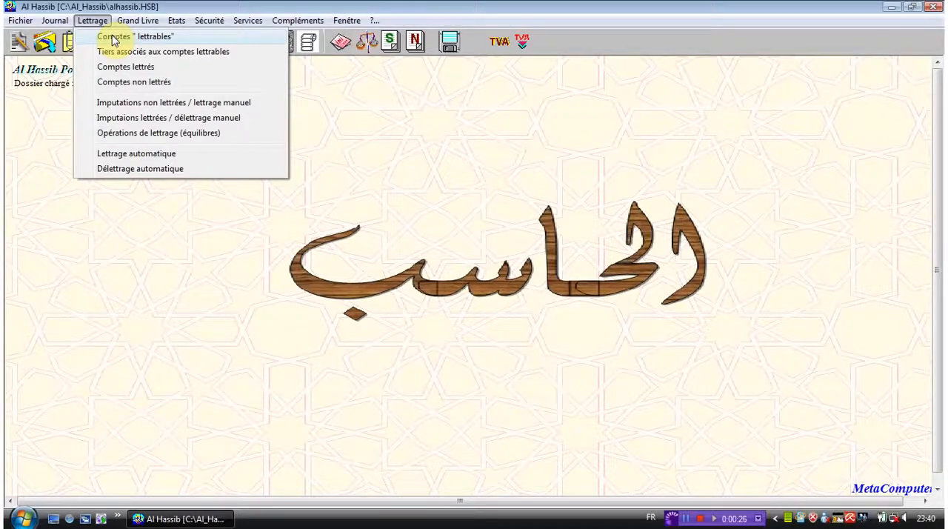
# Step: Remove accounts 4497, 449, 4488 and 4484 from the "Comptes lettrables" selection and save the list
pyautogui.click(113, 37)
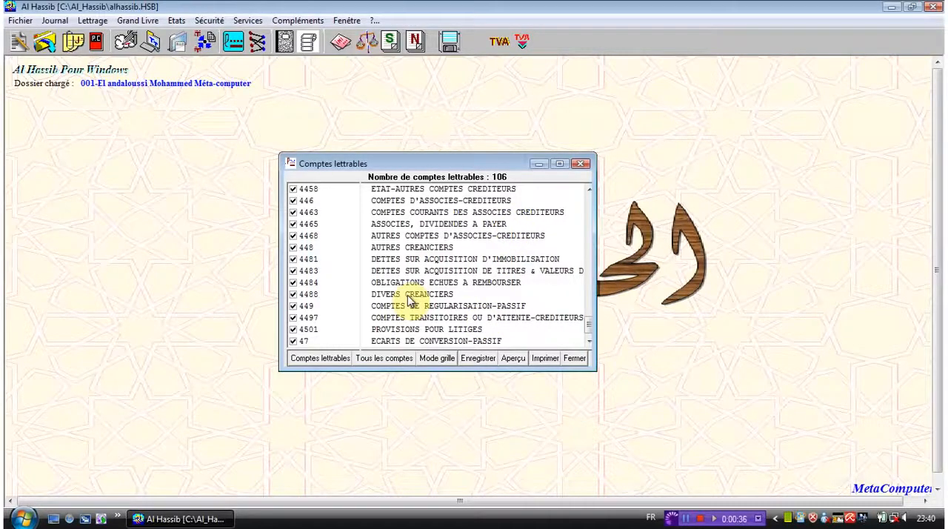
pyautogui.click(299, 318)
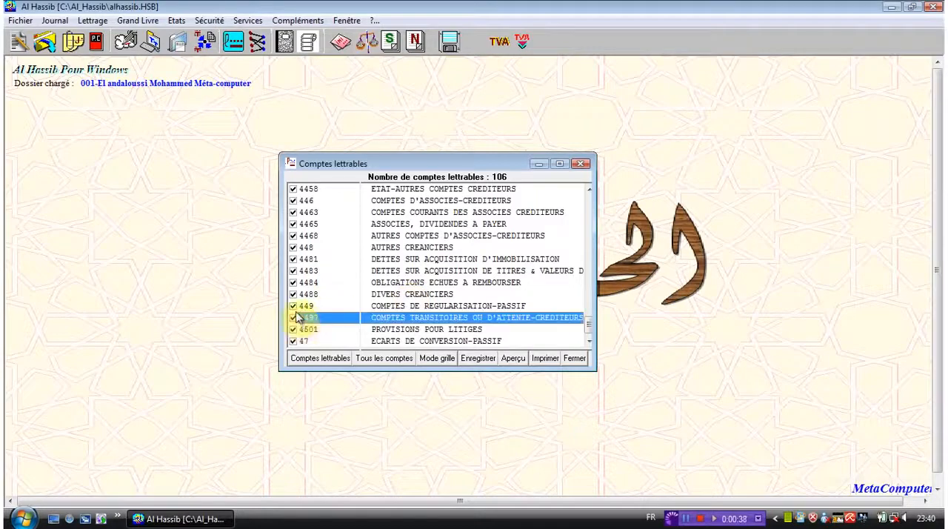
pyautogui.click(294, 318)
pyautogui.click(294, 306)
pyautogui.click(294, 294)
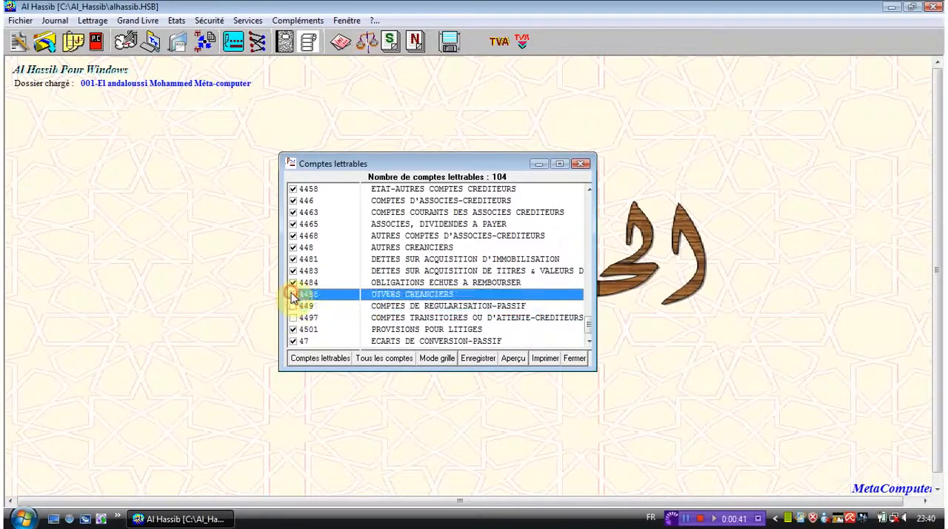
pyautogui.click(294, 294)
pyautogui.click(294, 283)
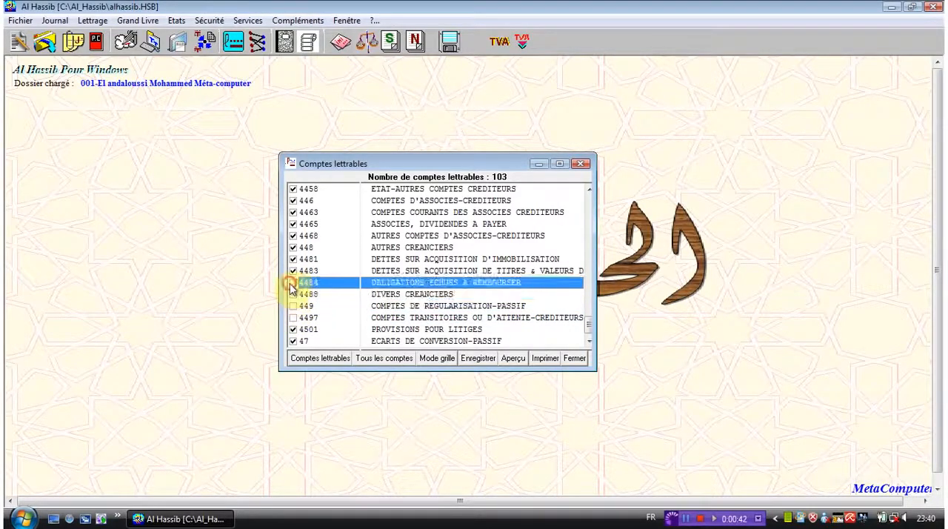
pyautogui.click(479, 363)
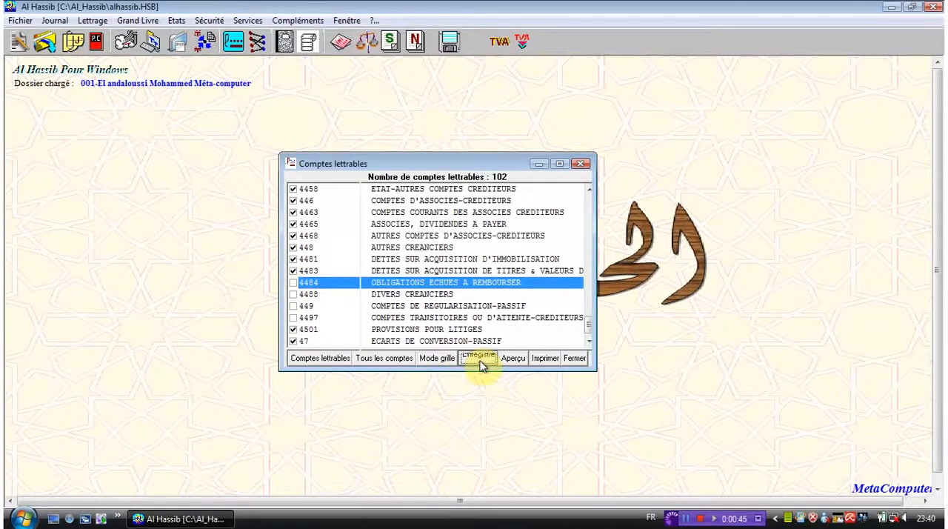
# Step: Switch the letterable accounts to grid mode, add account 111 and remove it again
pyautogui.click(438, 358)
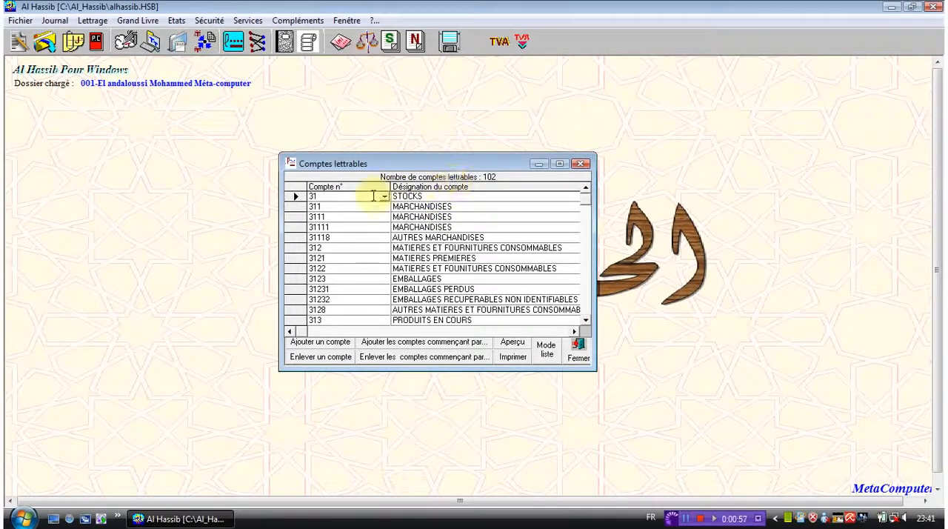
pyautogui.click(325, 344)
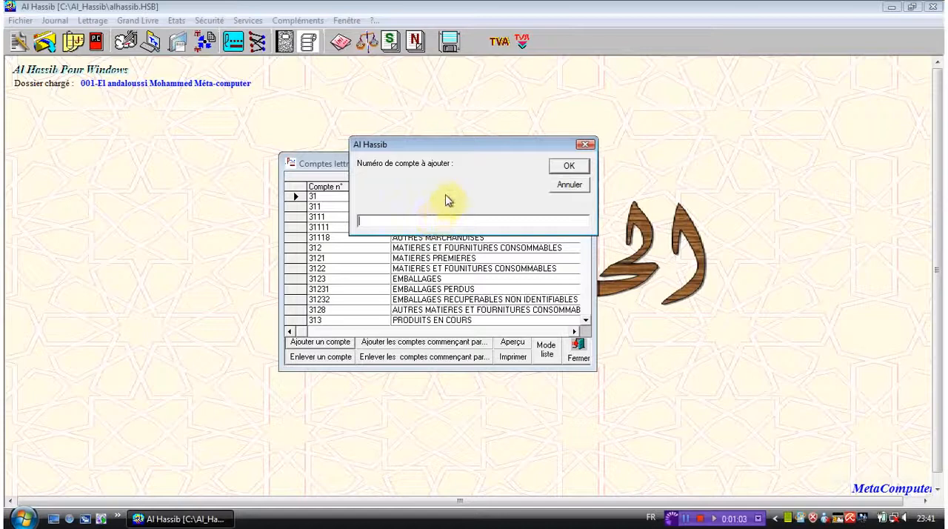
pyautogui.write('111')
pyautogui.press('Return')
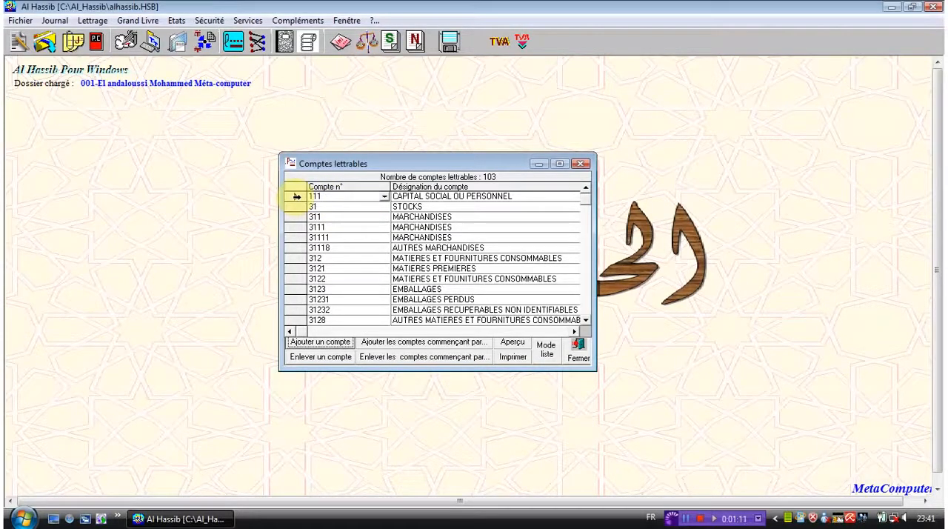
pyautogui.click(339, 356)
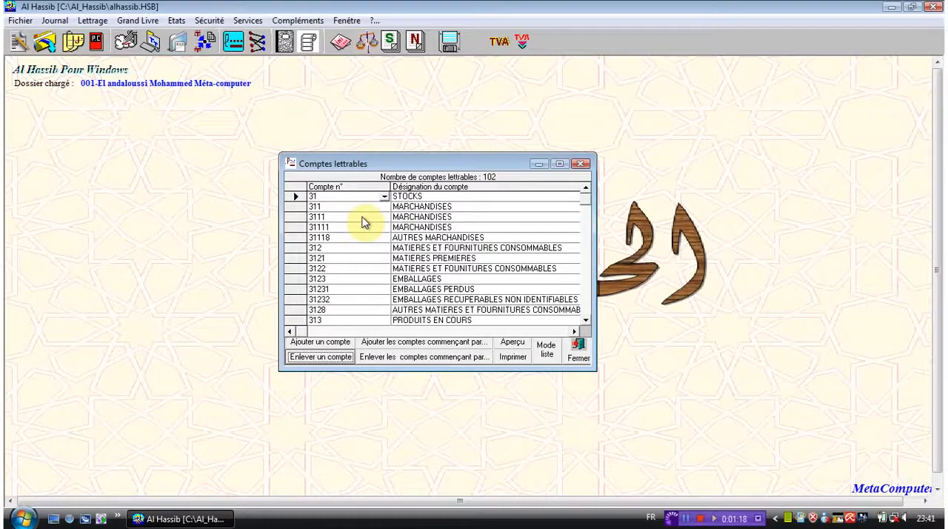
# Step: Make all accounts starting with 11 letterable, remove that group again, and close the accounts window from list mode
pyautogui.click(458, 343)
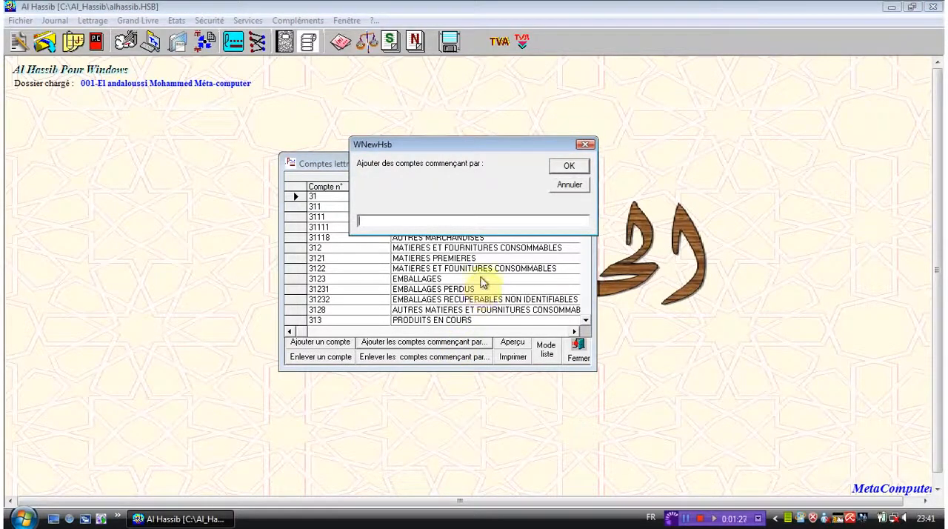
pyautogui.write('11')
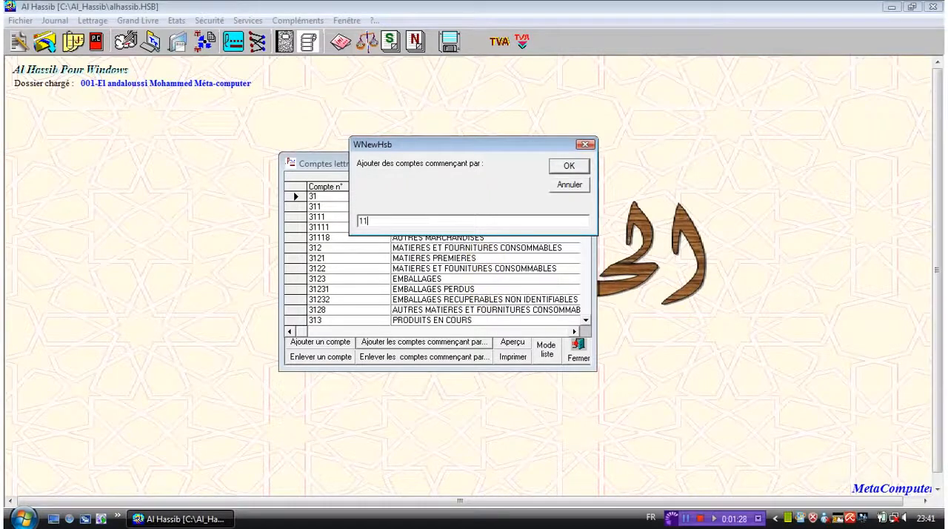
pyautogui.click(562, 168)
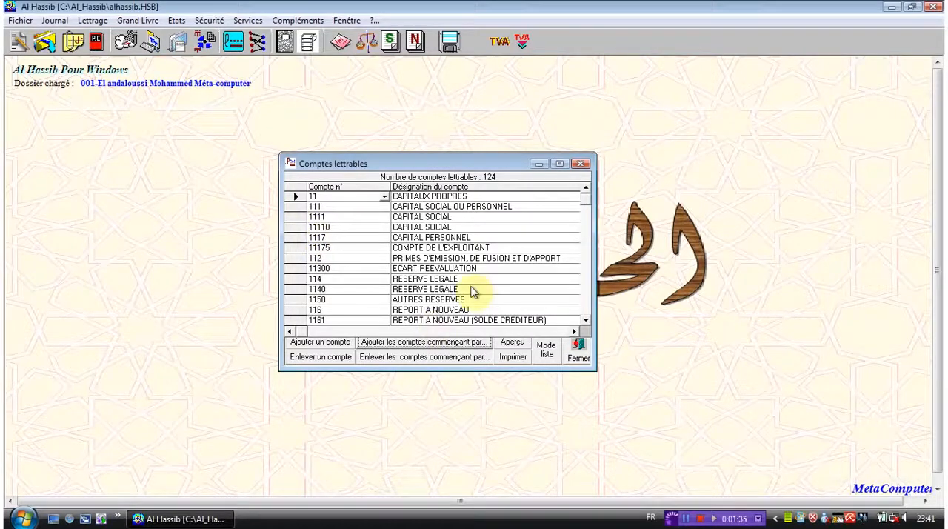
pyautogui.click(447, 357)
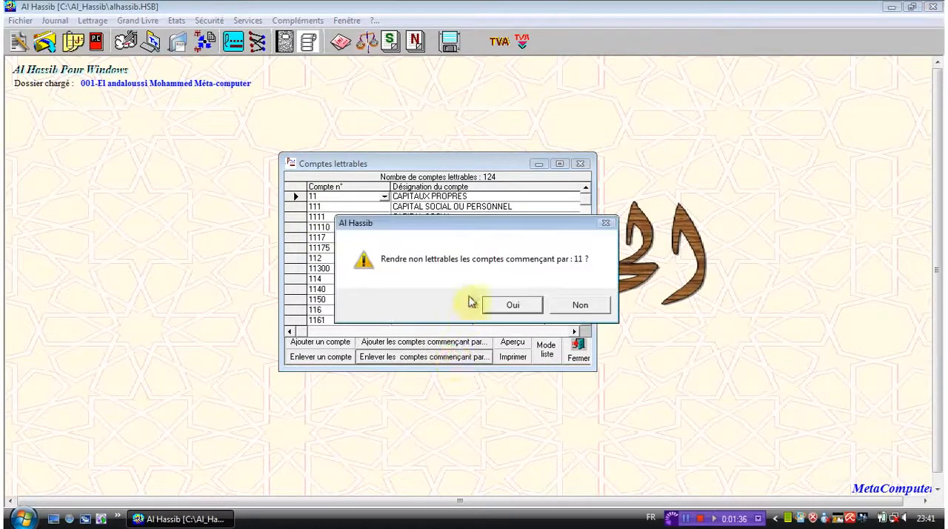
pyautogui.click(511, 306)
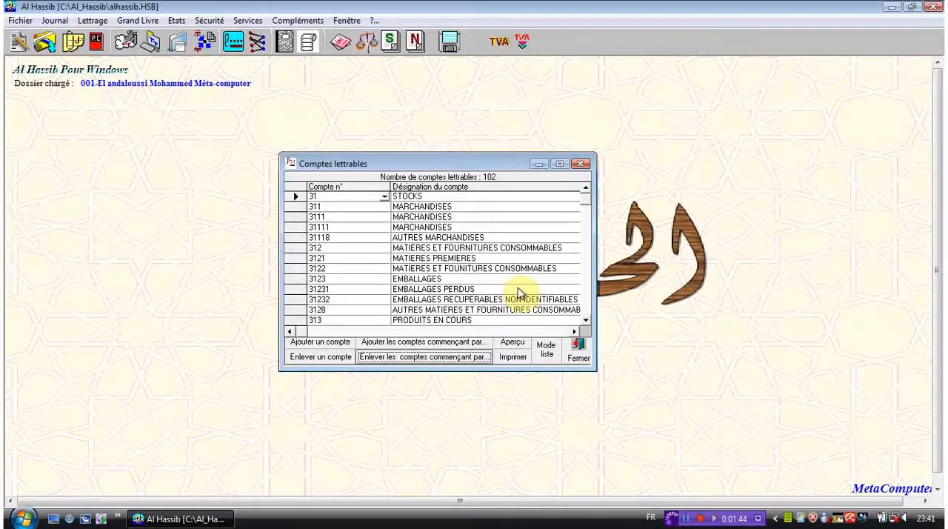
pyautogui.click(546, 354)
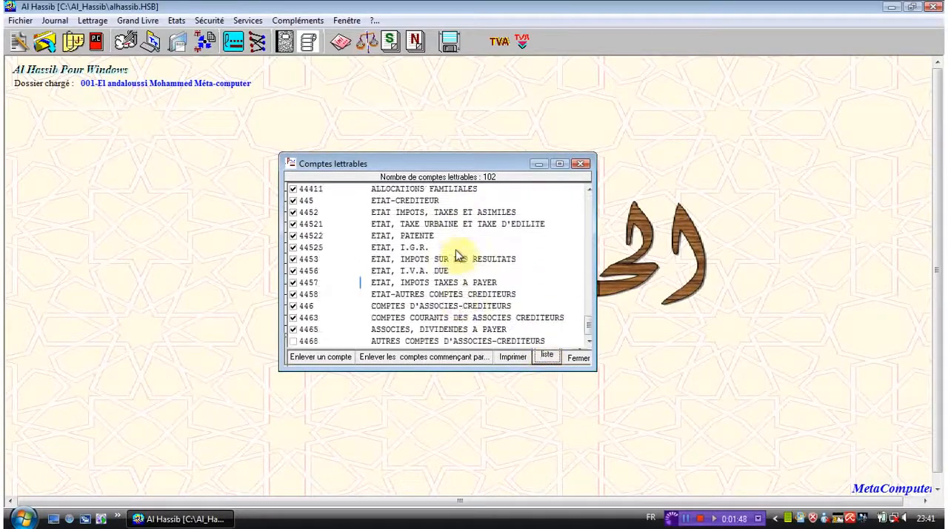
pyautogui.click(576, 358)
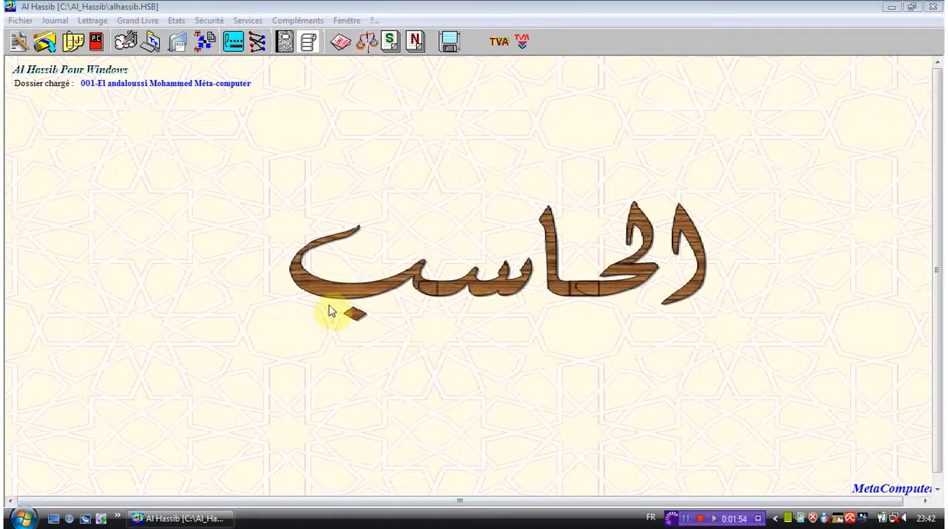
# Step: In the third-party record for account 86, set the nature of goods to informatique and the city to TETOUAN, and save
pyautogui.click(93, 20)
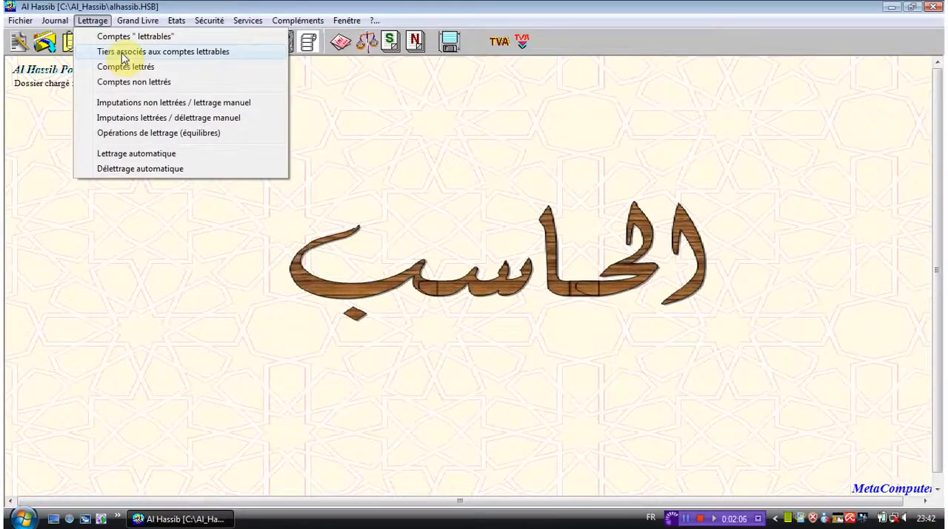
pyautogui.click(122, 53)
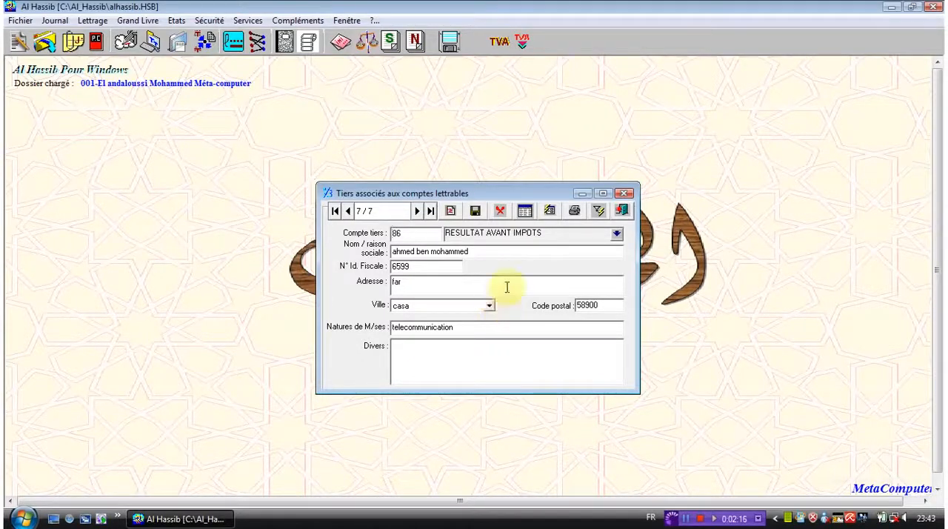
pyautogui.doubleClick(449, 328)
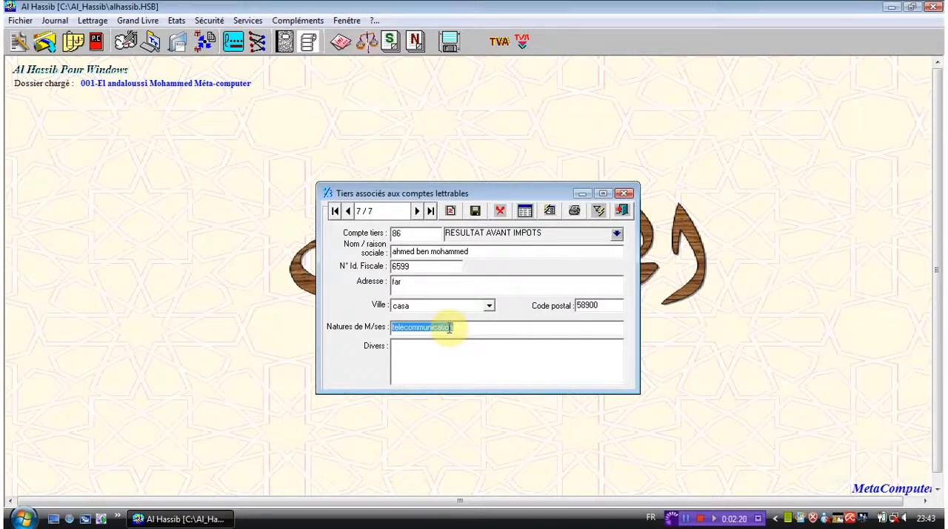
pyautogui.write('in')
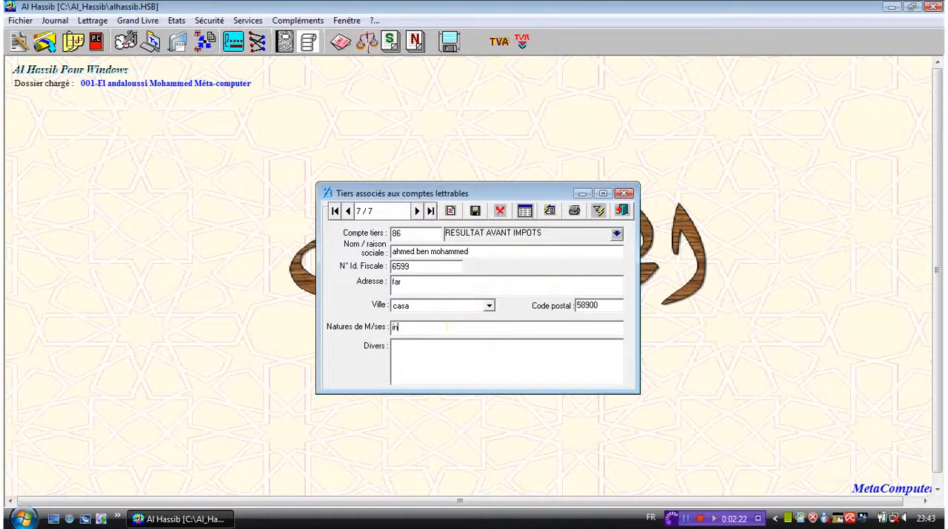
pyautogui.write('formatique')
pyautogui.click(489, 307)
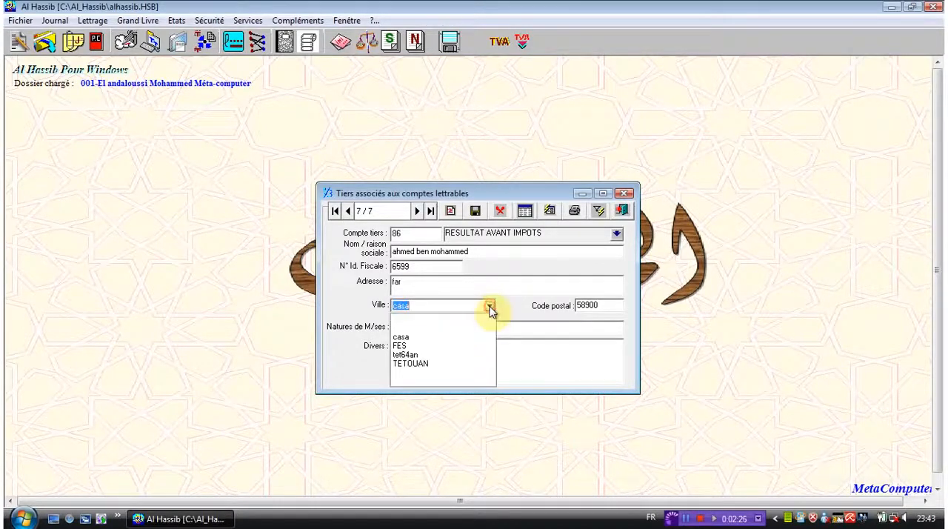
pyautogui.click(448, 360)
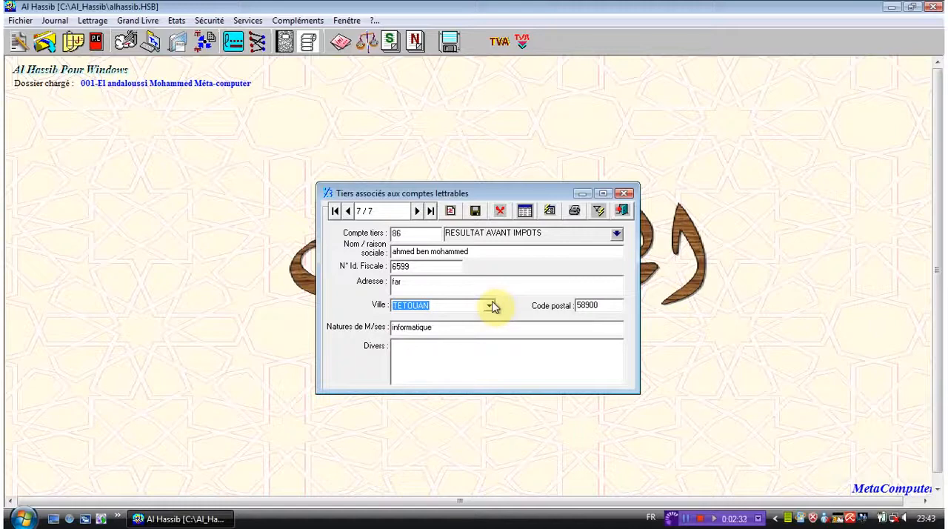
pyautogui.click(476, 212)
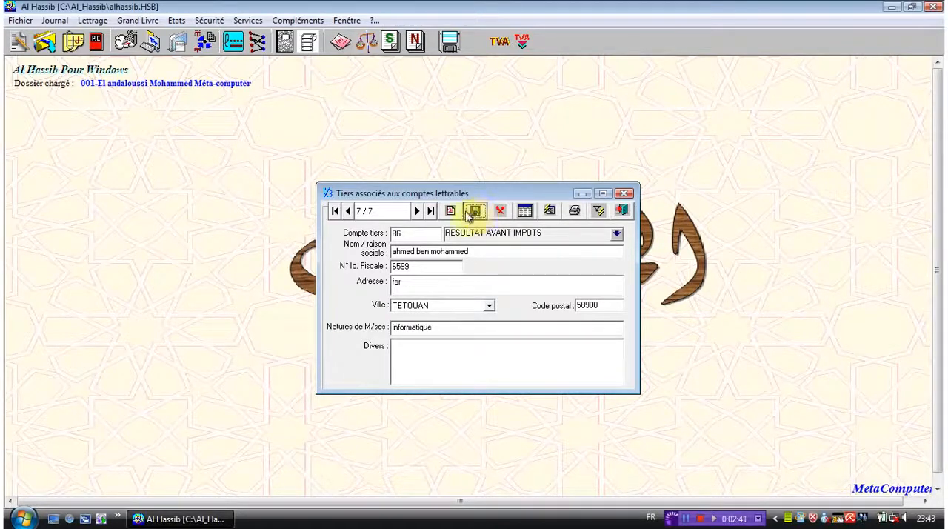
# Step: Start a new third-party record and assign it account 114, RESERVE LEGALE, from the chart of accounts
pyautogui.click(450, 213)
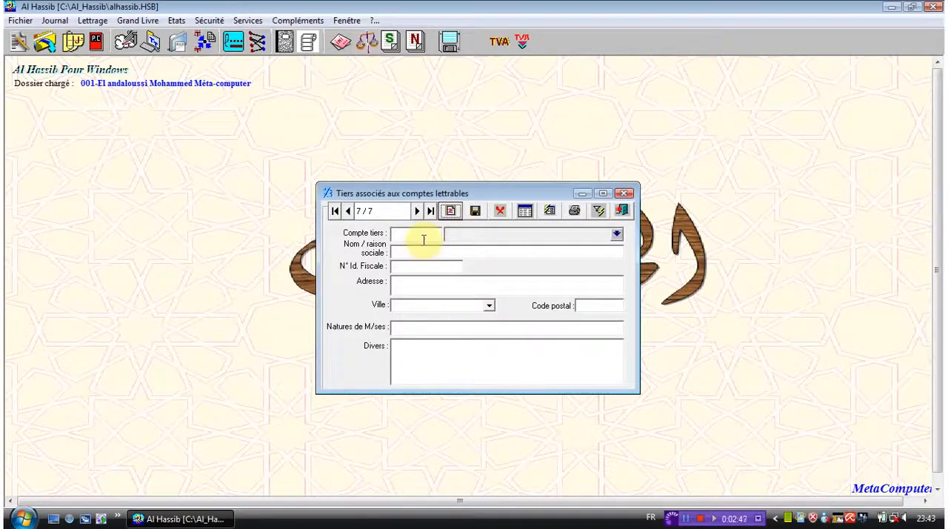
pyautogui.click(427, 237)
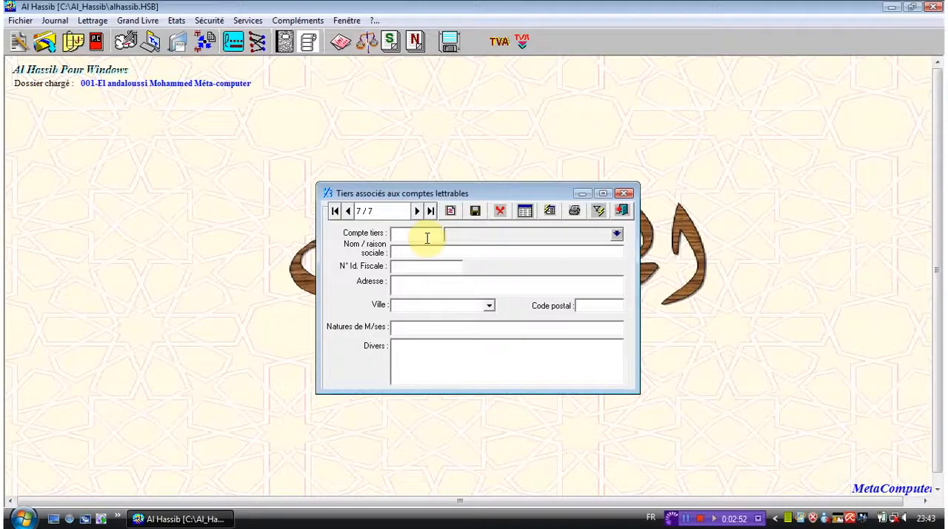
pyautogui.click(617, 235)
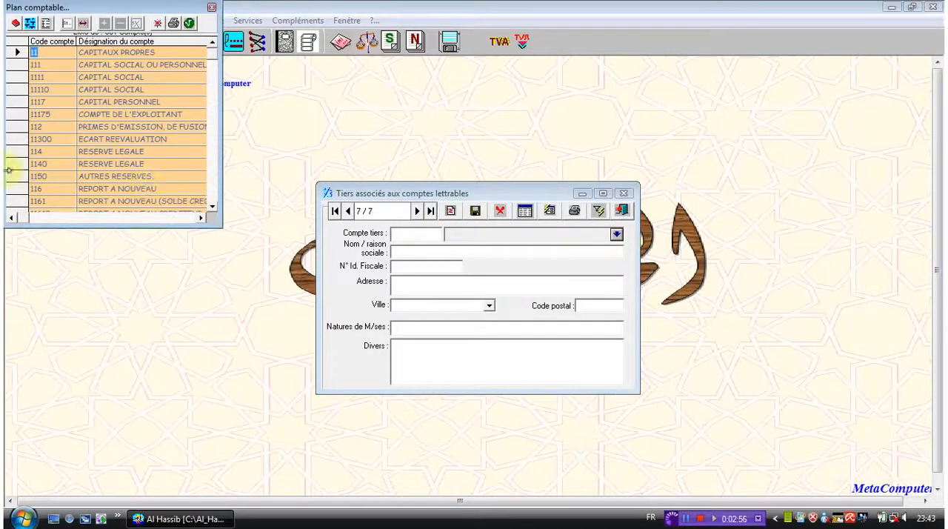
pyautogui.click(8, 152)
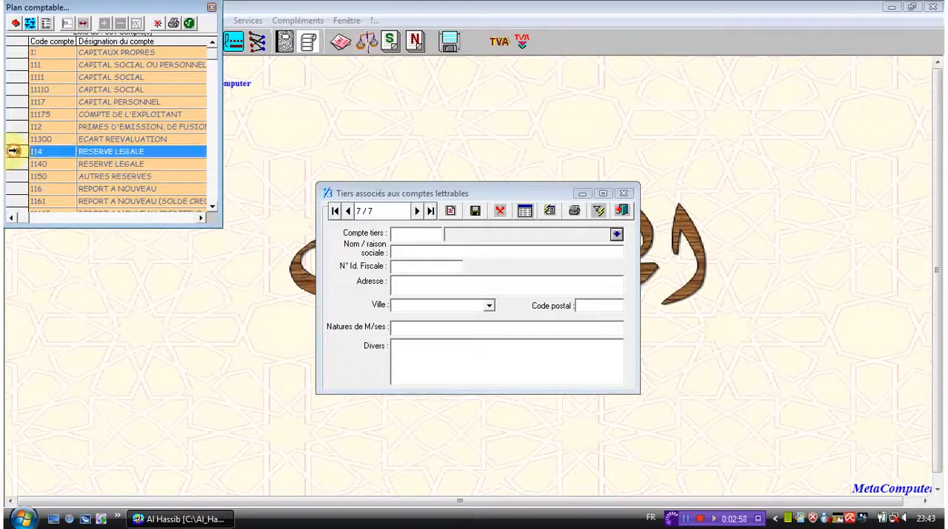
pyautogui.click(190, 25)
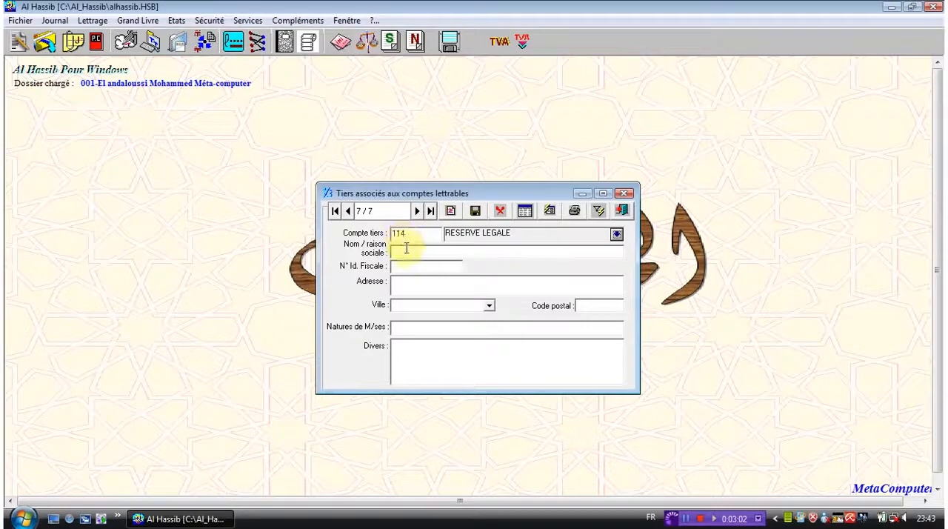
# Step: Enter Afriquia GAZ as the company name of the new third party and fill in its tax identification number
pyautogui.click(412, 252)
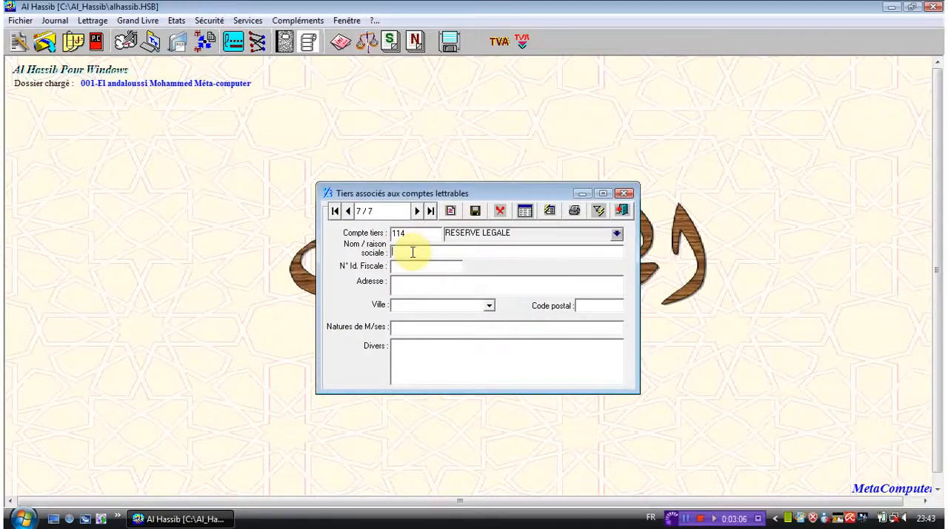
pyautogui.write('Afrissuiz')
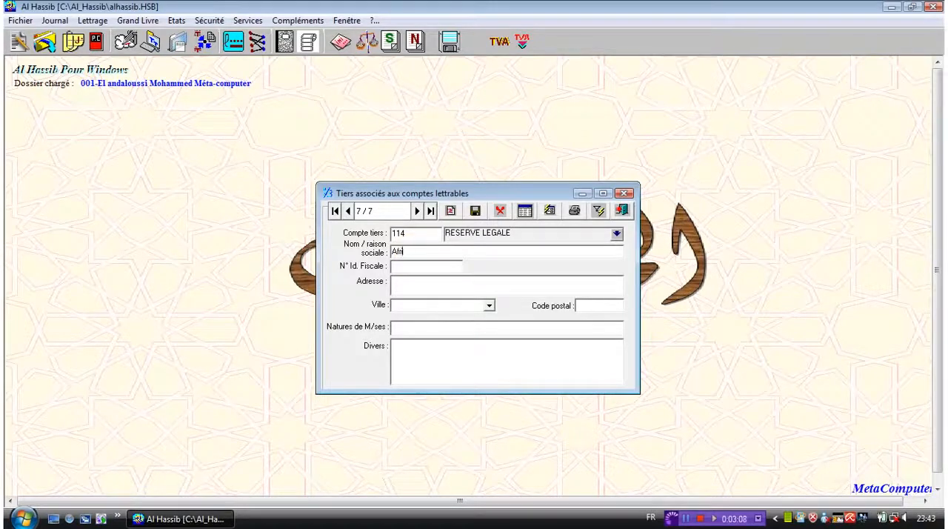
pyautogui.press('BackSpace')
pyautogui.press('BackSpace')
pyautogui.press('BackSpace')
pyautogui.press('BackSpace')
pyautogui.press('BackSpace')
pyautogui.write('quia GAZ')
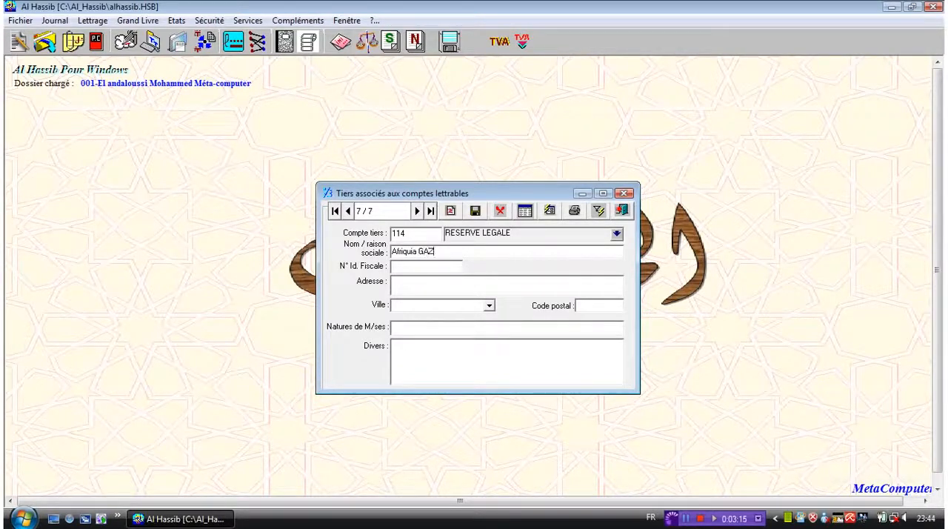
pyautogui.click(414, 265)
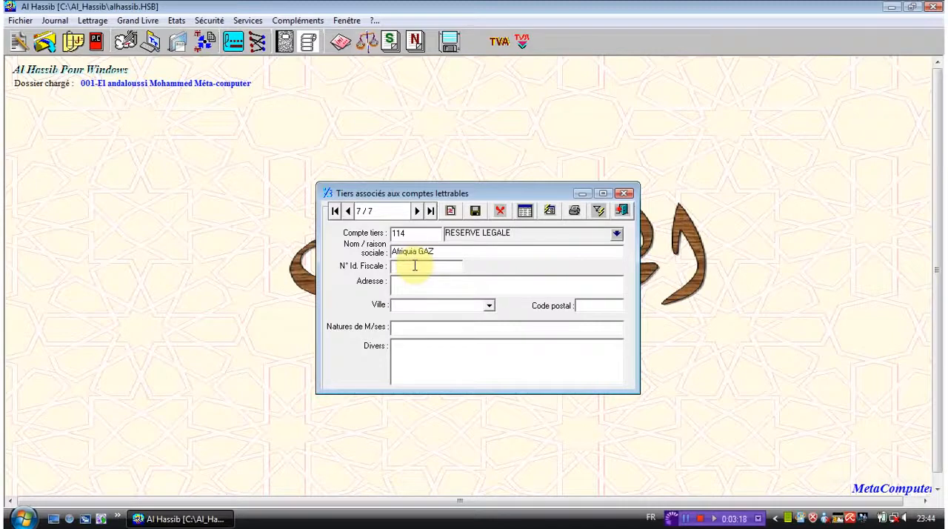
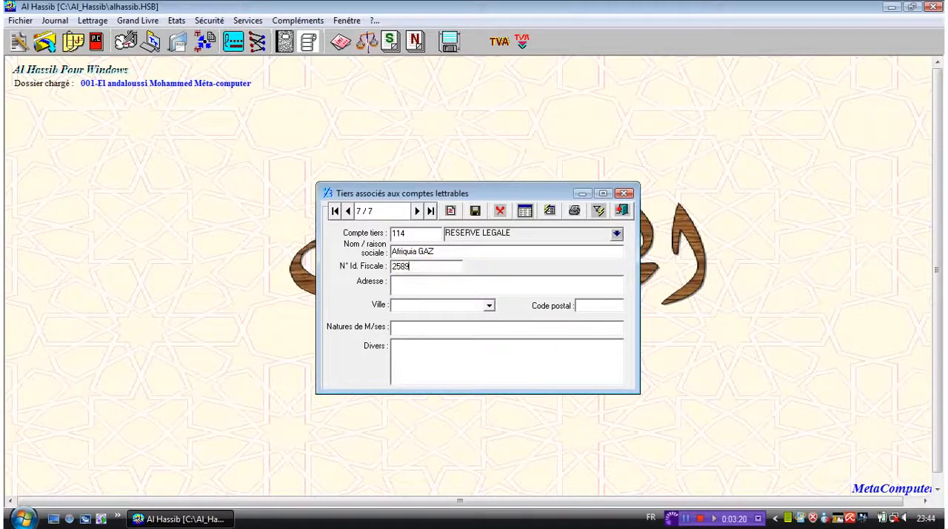
# Step: Fill in the address of the Afriquia GAZ third party and try to enter Casa as its city
pyautogui.click(420, 290)
pyautogui.write('Av Safir')
pyautogui.click(489, 305)
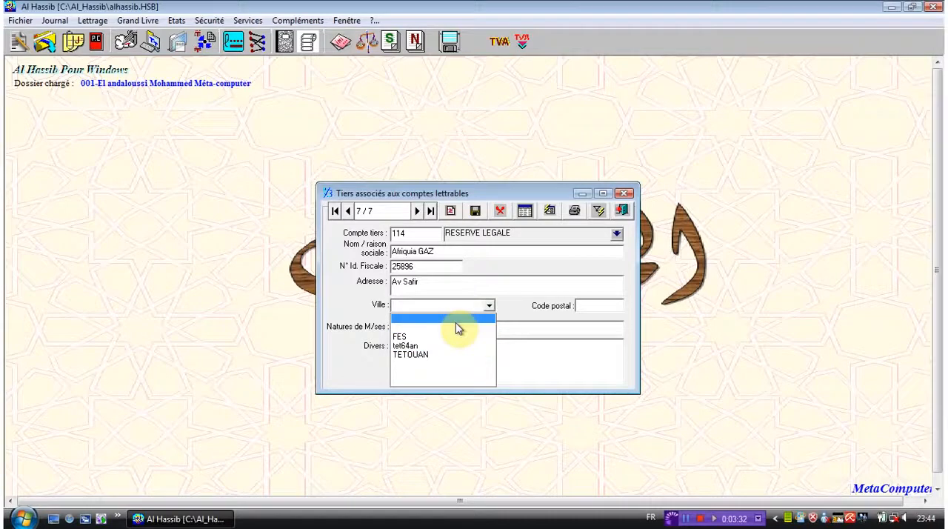
pyautogui.write('Casa')
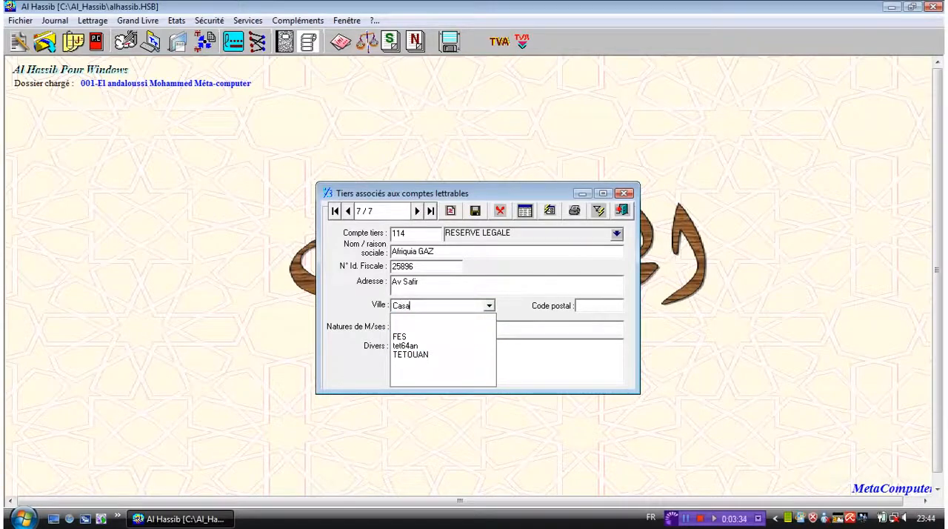
# Step: Fill in the postal code of the third party and set its nature of goods to commerce
pyautogui.click(598, 304)
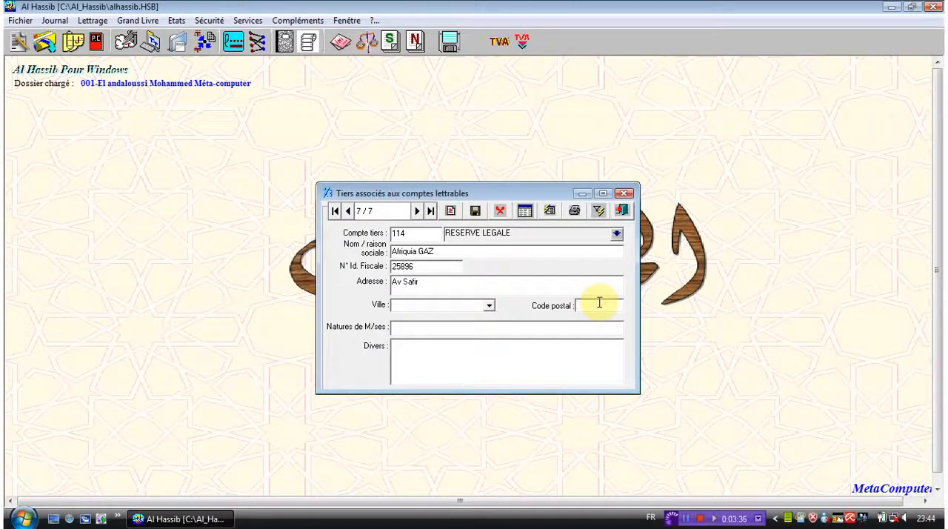
pyautogui.write('90000')
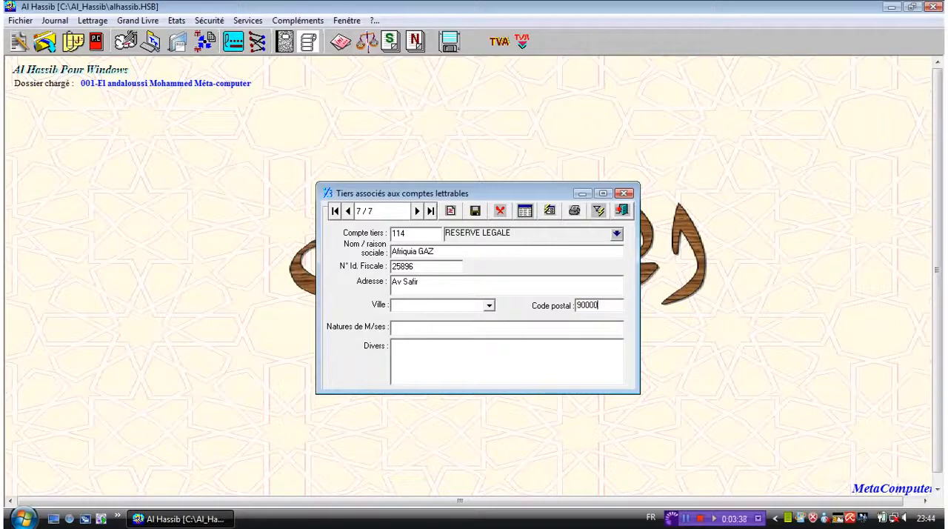
pyautogui.click(579, 323)
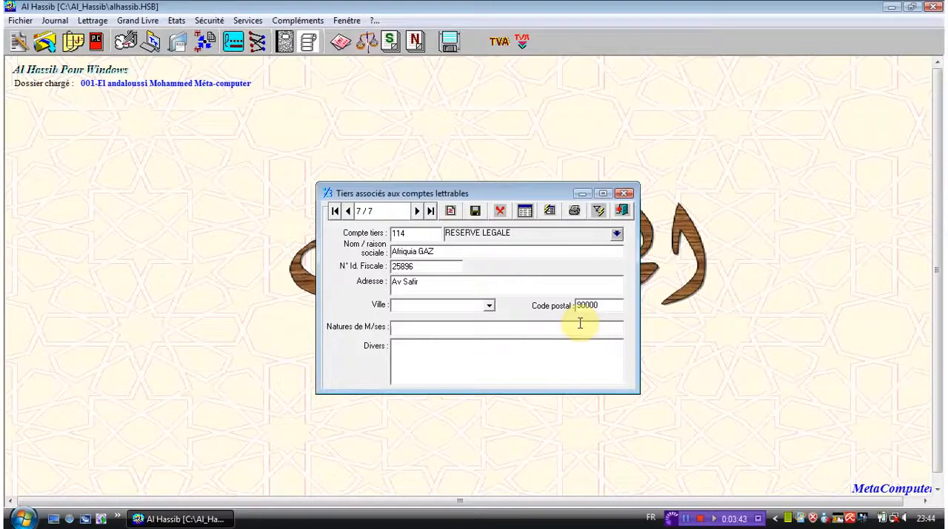
pyautogui.write('commerce')
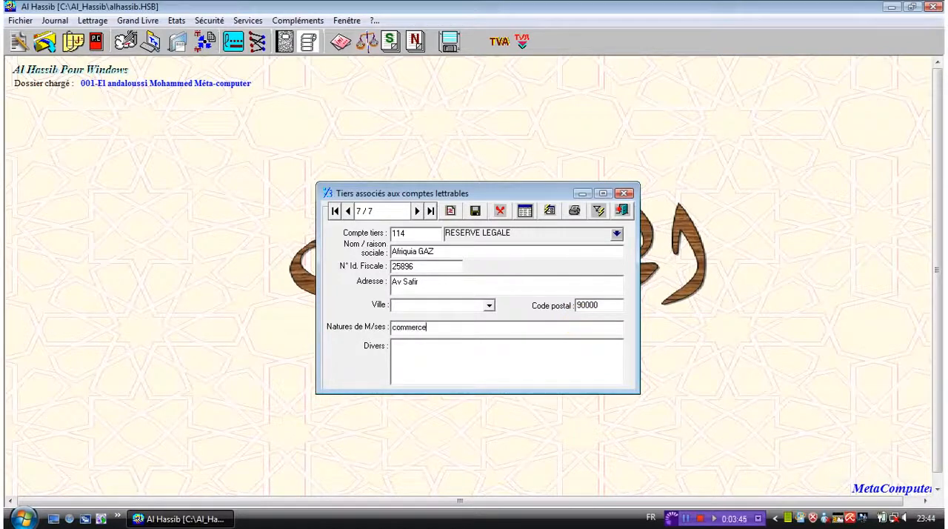
# Step: Enter the miscellaneous note "j'ai d'autre chose à remplire" for the third party and save the record
pyautogui.click(564, 358)
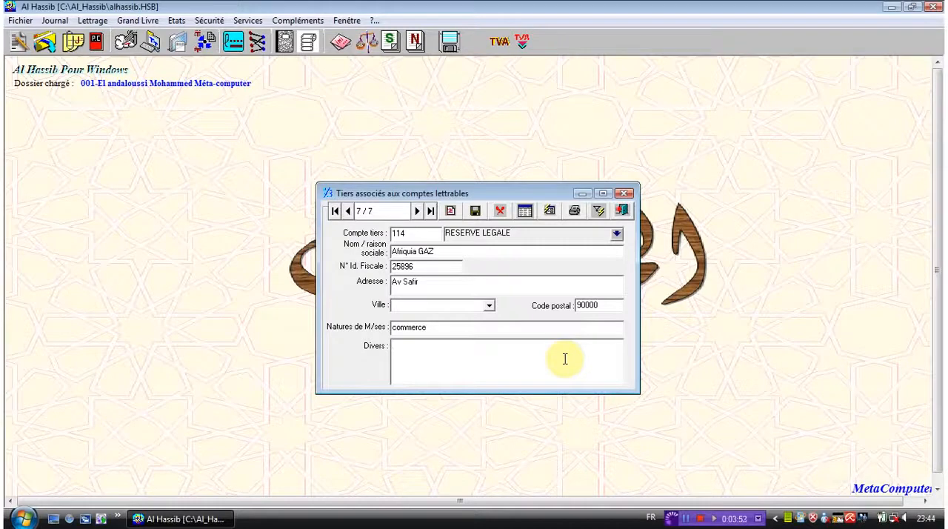
pyautogui.write("ja'i")
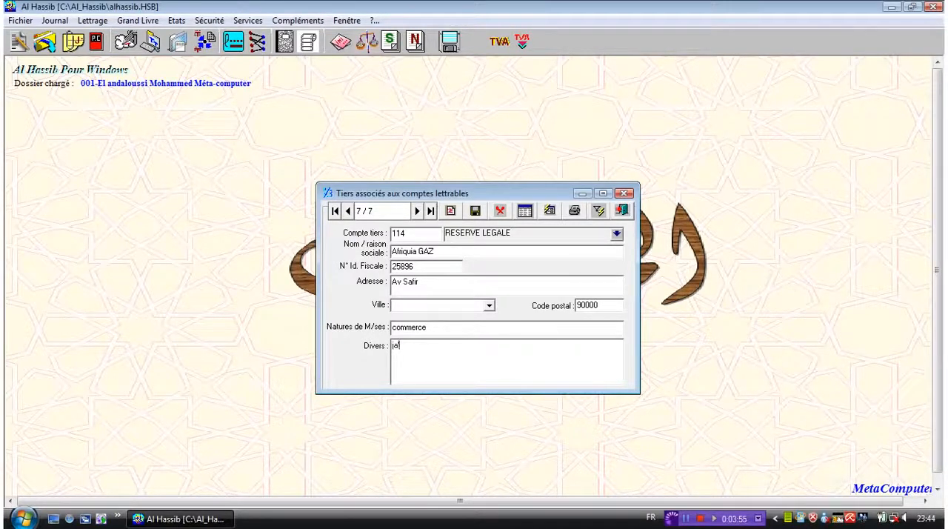
pyautogui.press('BackSpace')
pyautogui.press('BackSpace')
pyautogui.press('BackSpace')
pyautogui.press('BackSpace')
pyautogui.write("i'ai d'autre chose à remplire")
pyautogui.click(476, 211)
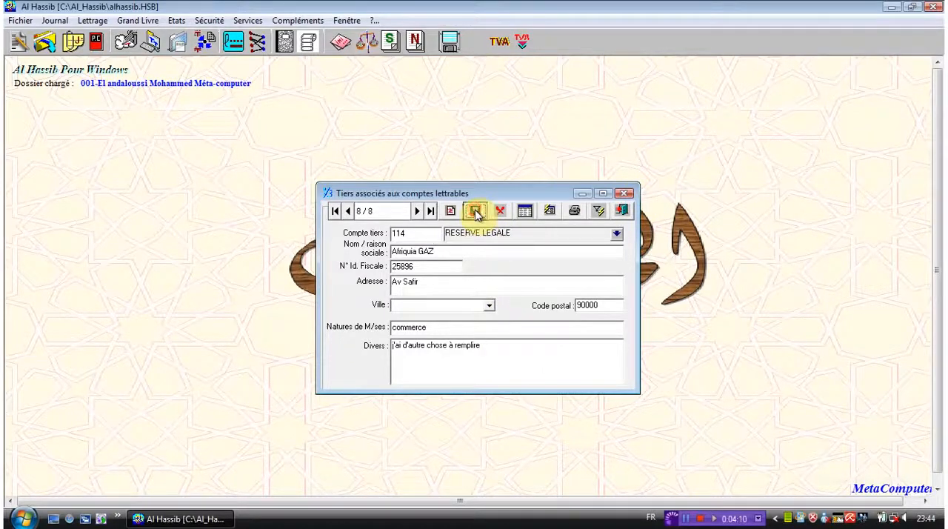
# Step: Show the third parties as a list, widen the window to review the columns through Divers, and close it
pyautogui.click(524, 214)
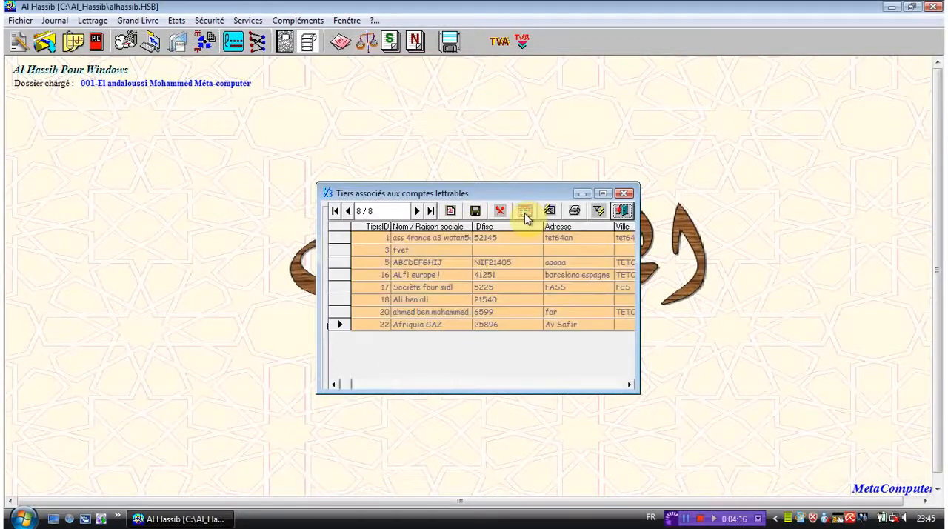
pyautogui.moveTo(637, 364); pyautogui.dragTo(931, 315)
pyautogui.moveTo(604, 191); pyautogui.dragTo(452, 187)
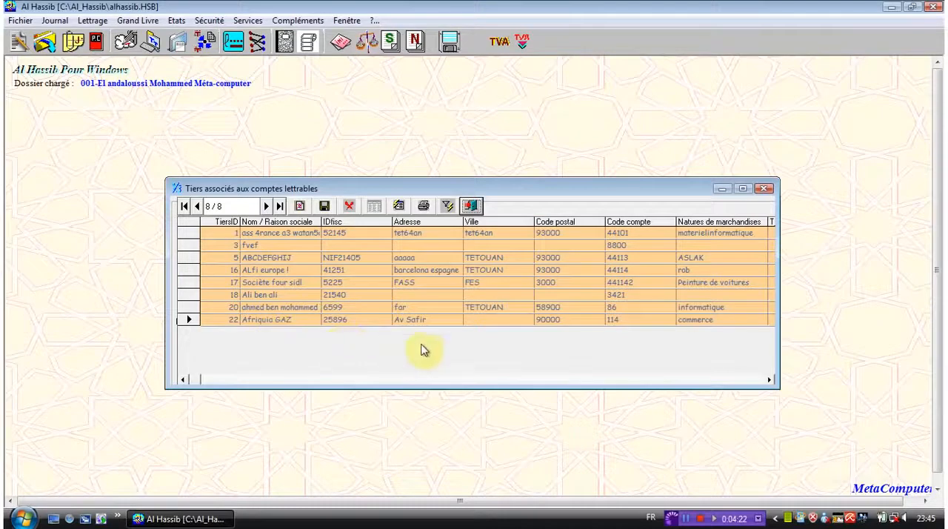
pyautogui.moveTo(776, 360); pyautogui.dragTo(929, 354)
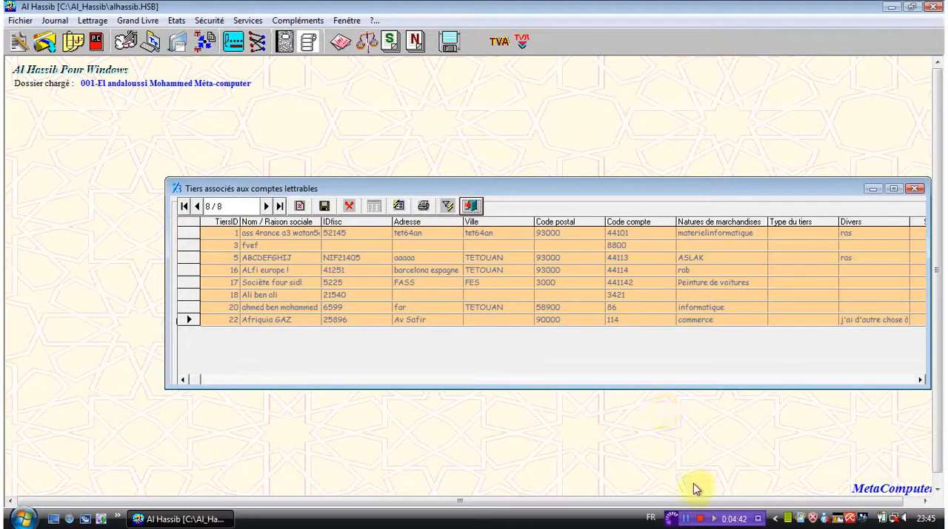
pyautogui.click(691, 514)
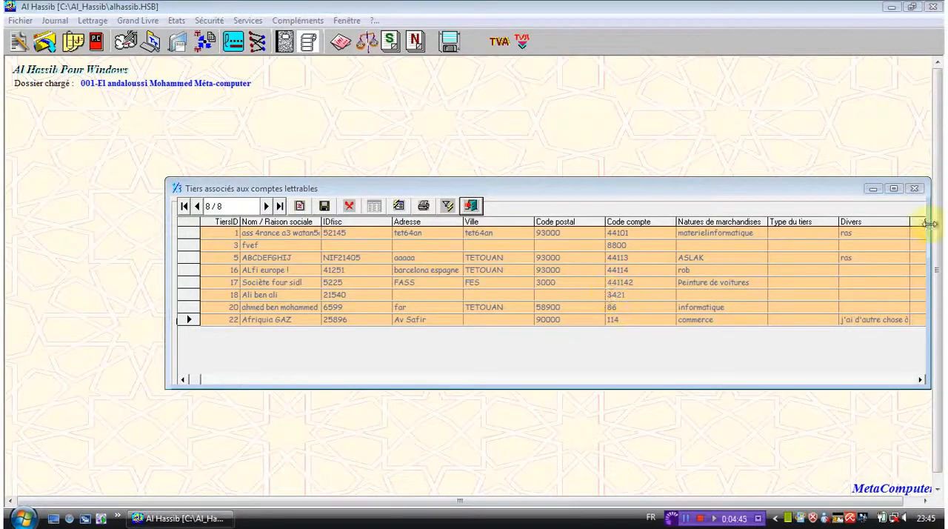
pyautogui.click(913, 188)
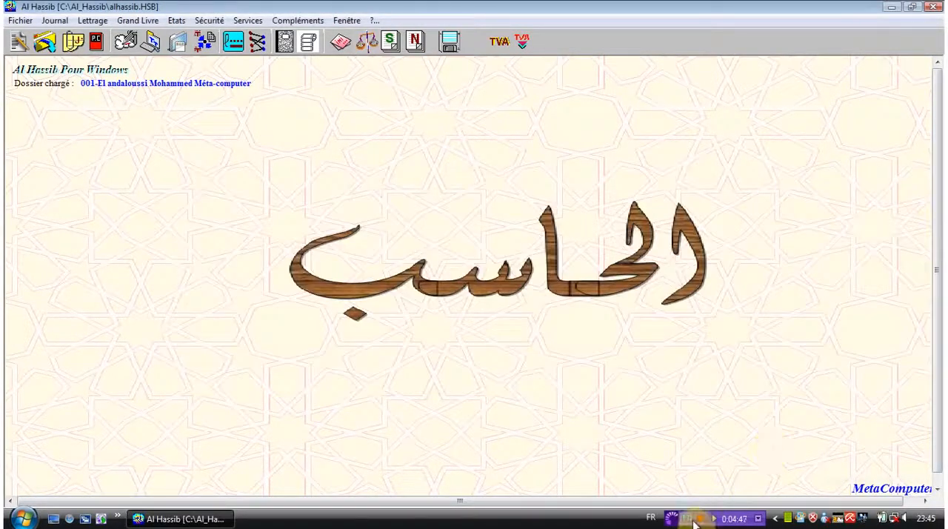
pyautogui.click(691, 522)
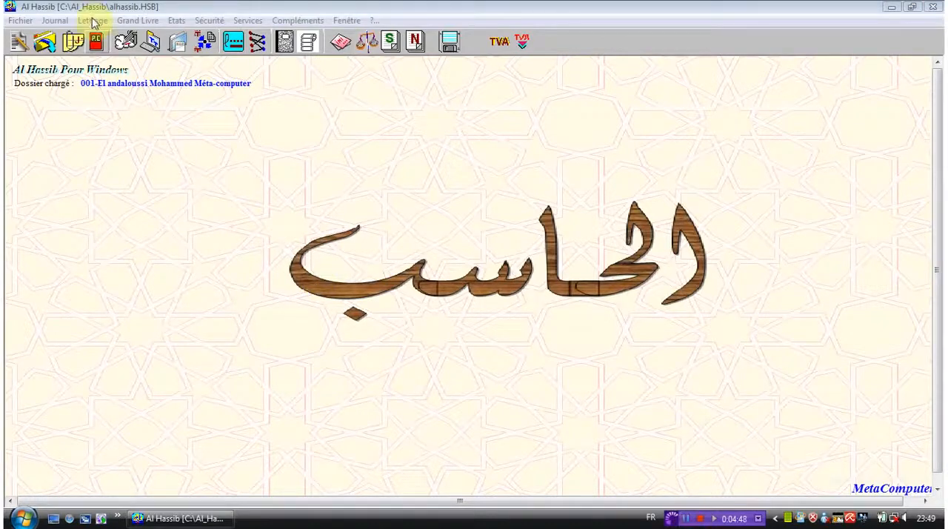
pyautogui.click(92, 21)
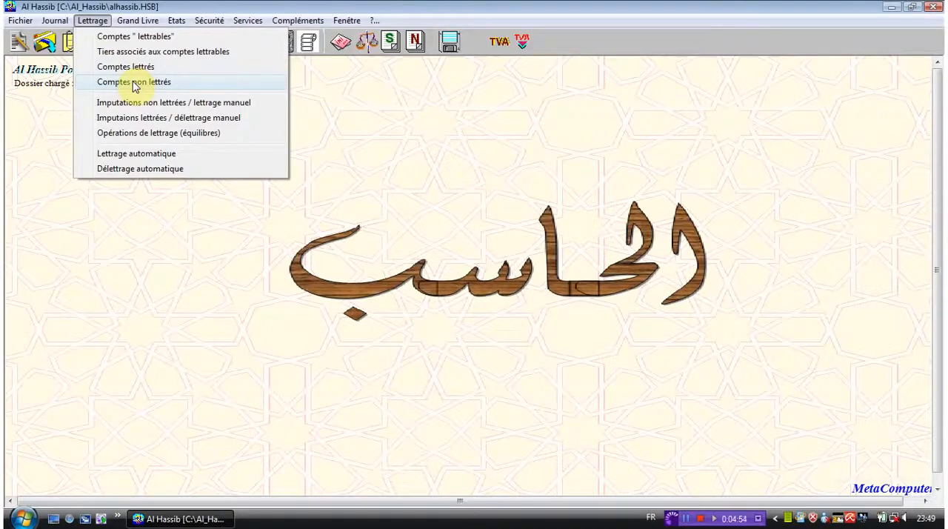
pyautogui.click(386, 162)
pyautogui.click(687, 519)
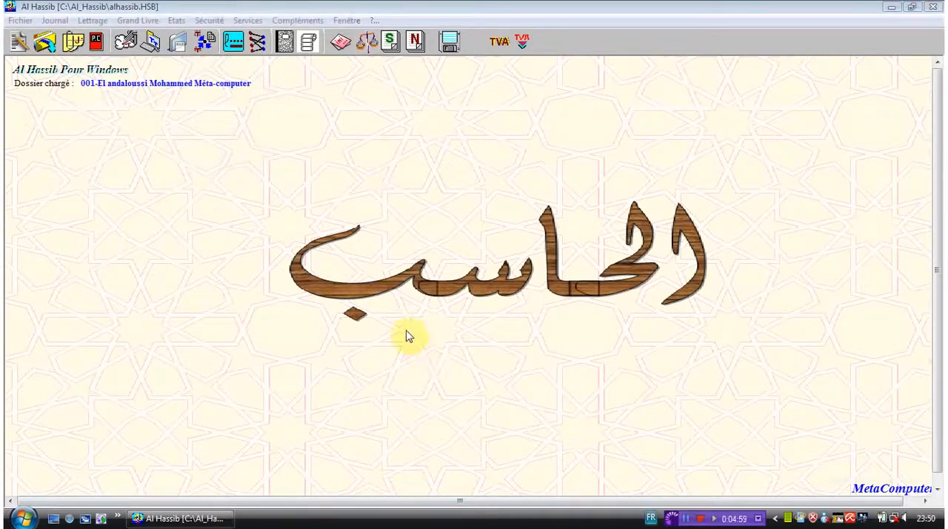
# Step: View the unlettered postings of the letterable accounts used for manual lettering, and close that window
pyautogui.click(89, 21)
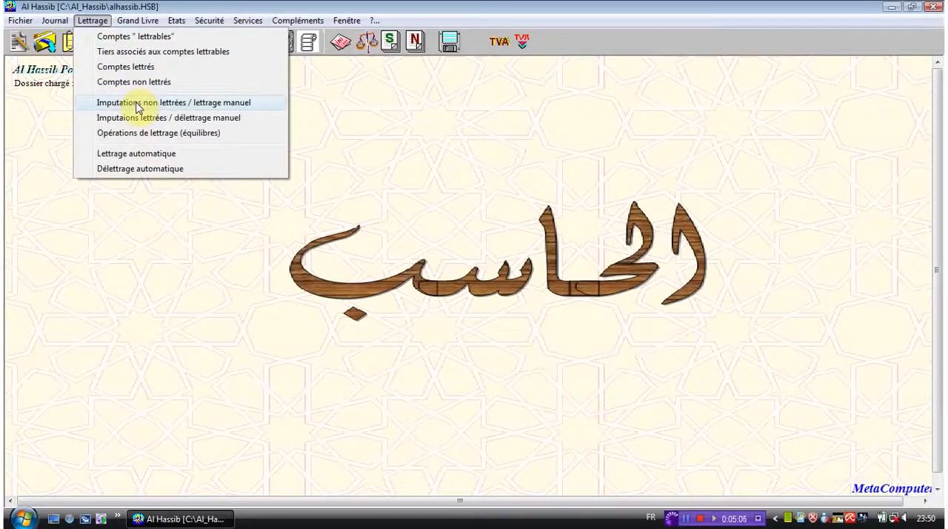
pyautogui.click(137, 107)
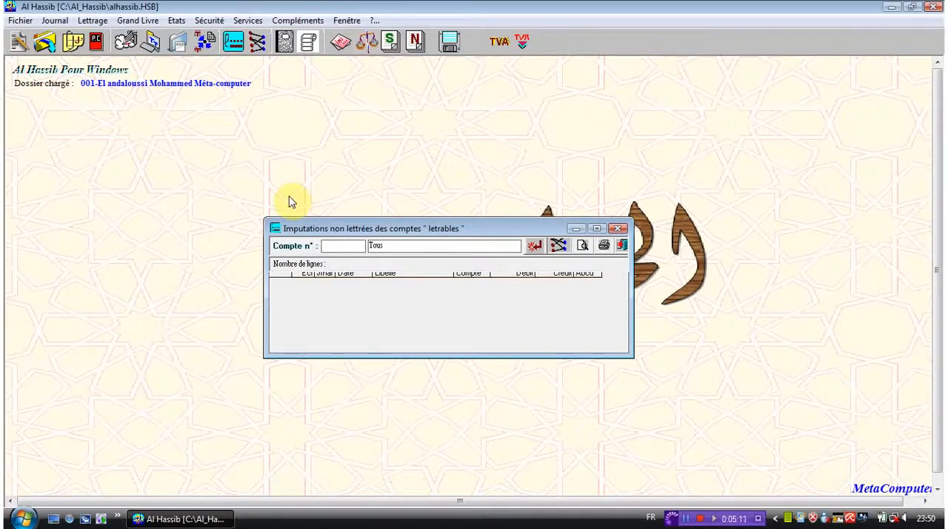
pyautogui.click(619, 228)
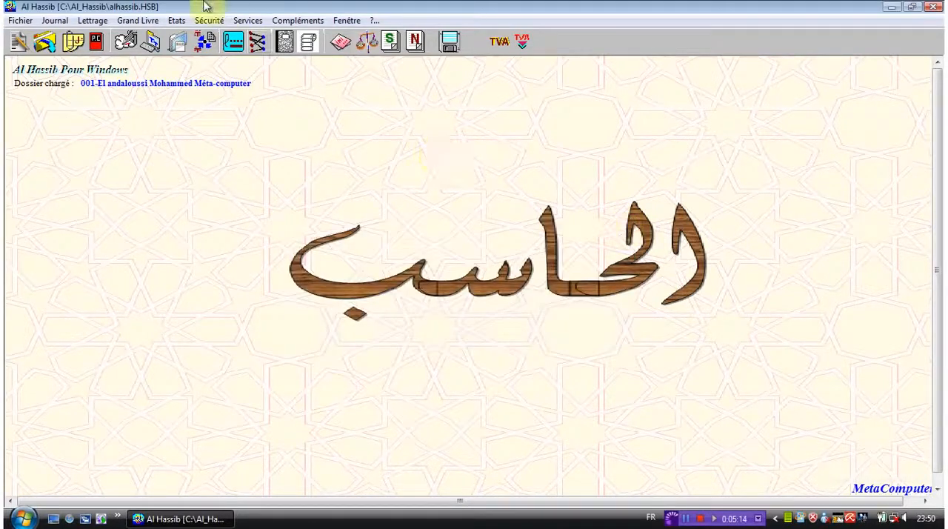
# Step: View the list of lettered postings, try to unletter all of them, and close the list
pyautogui.click(93, 20)
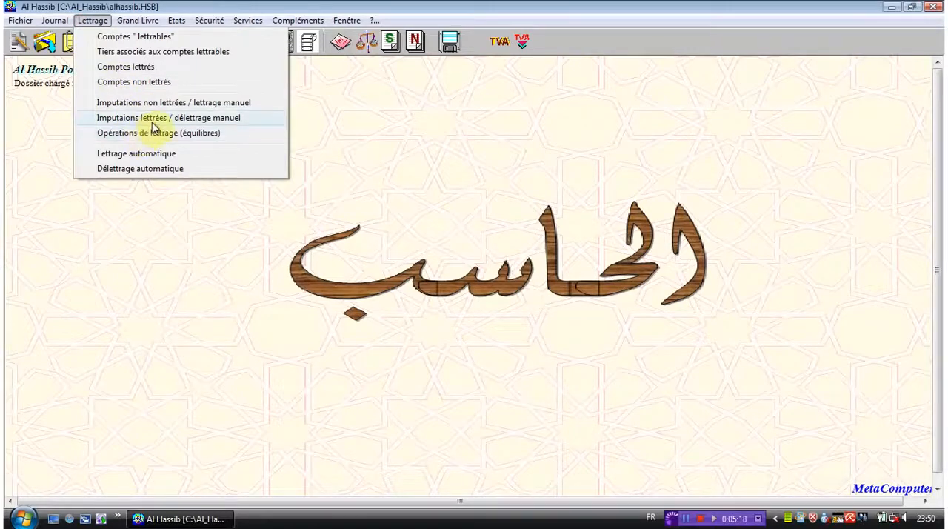
pyautogui.click(152, 120)
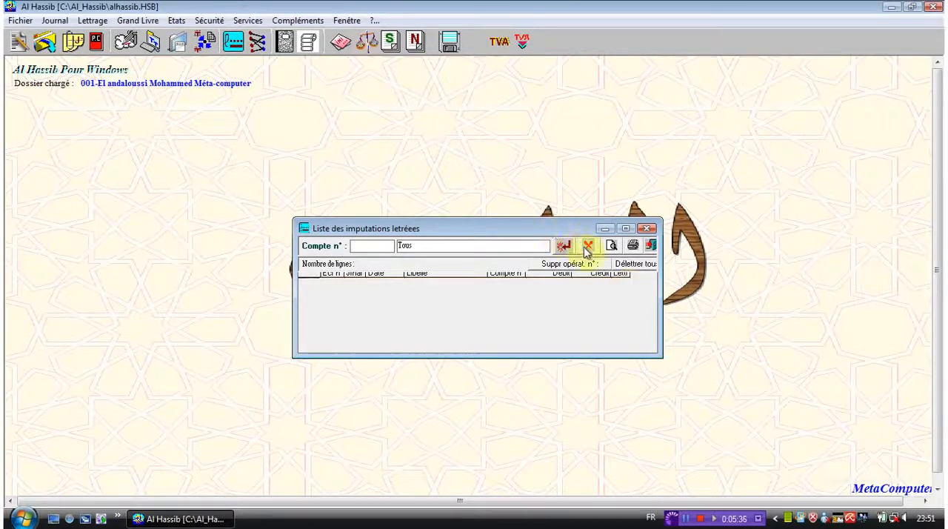
pyautogui.click(624, 265)
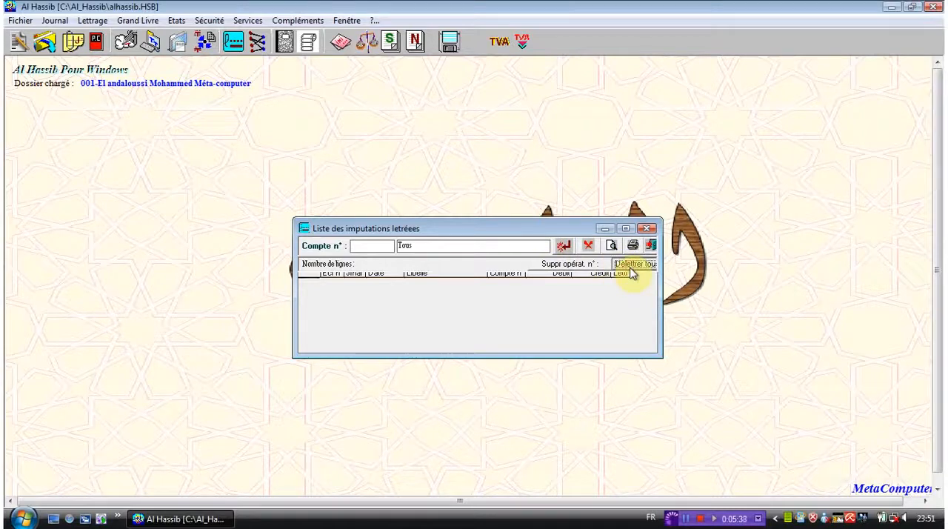
pyautogui.click(649, 229)
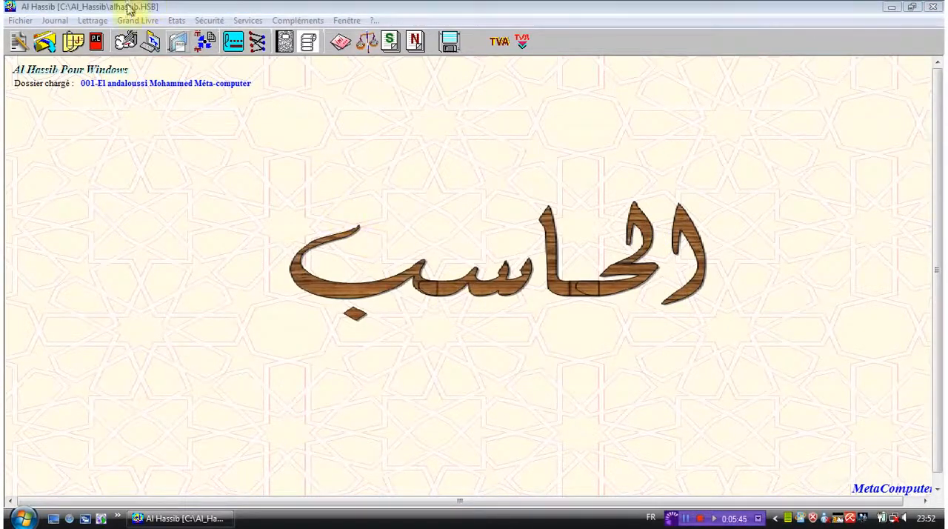
# Step: In the lettering operations list, filter by balanced, unbalanced and all operations, try unlettering an operation, and close the list
pyautogui.click(94, 20)
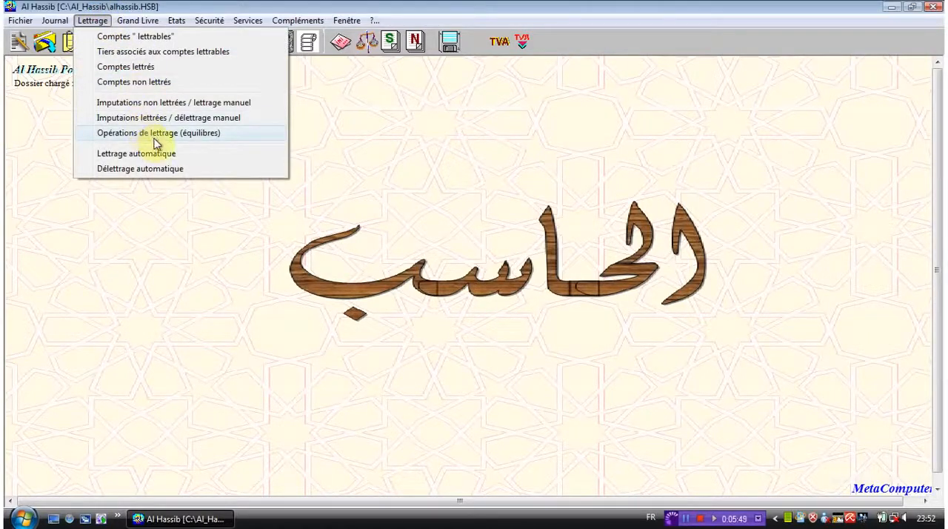
pyautogui.click(383, 144)
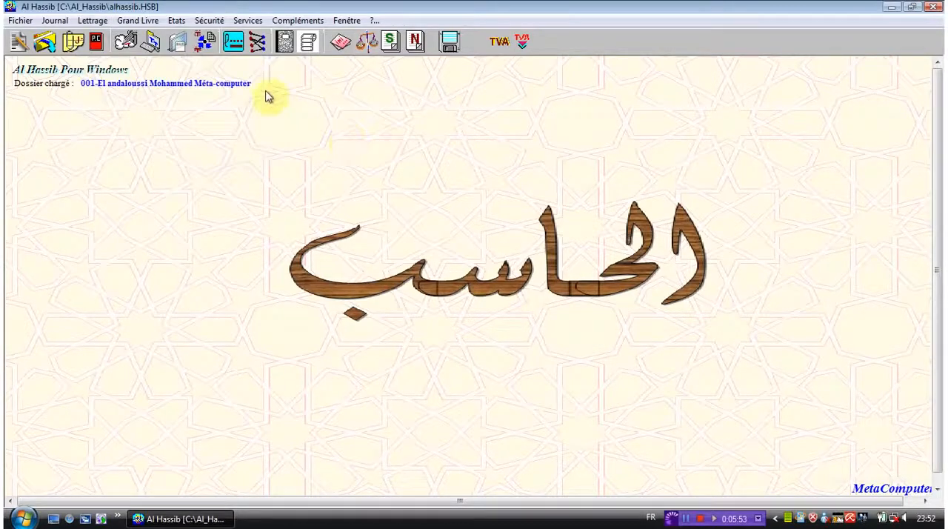
pyautogui.click(255, 44)
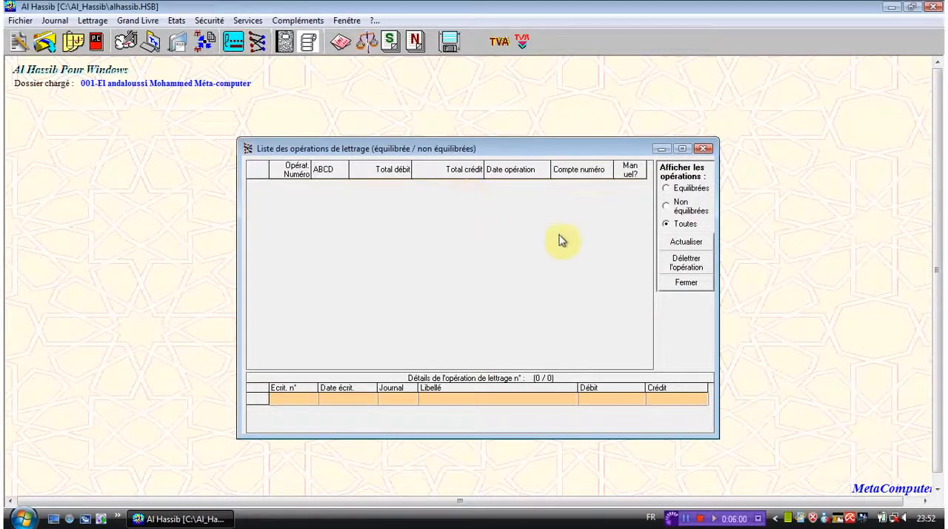
pyautogui.click(683, 191)
pyautogui.click(682, 207)
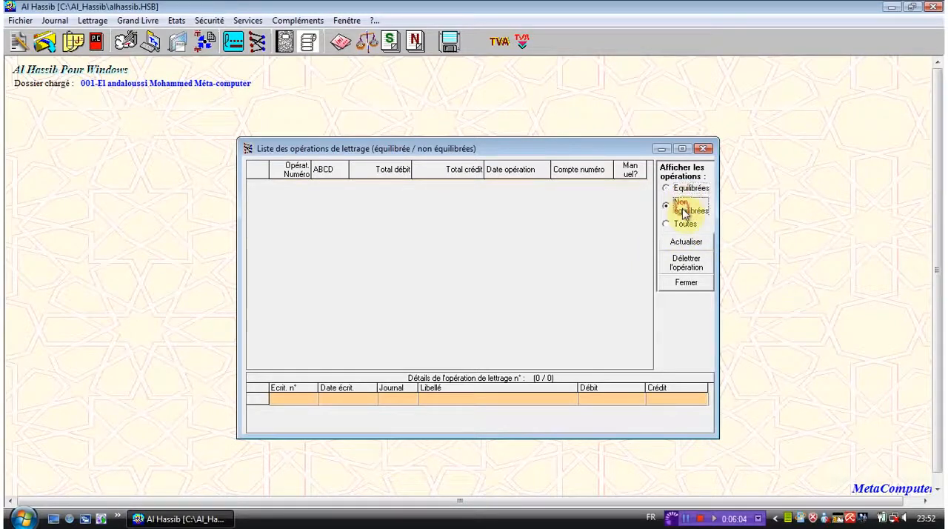
pyautogui.click(685, 225)
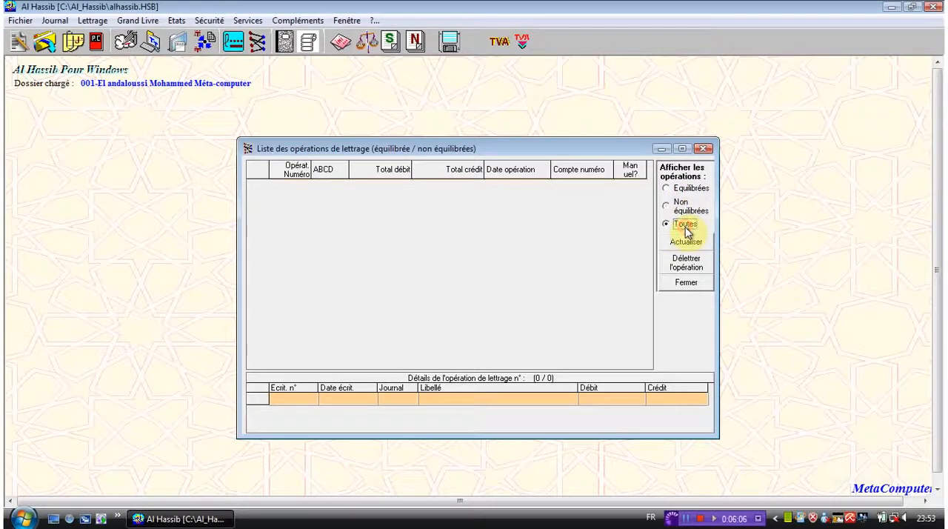
pyautogui.click(689, 264)
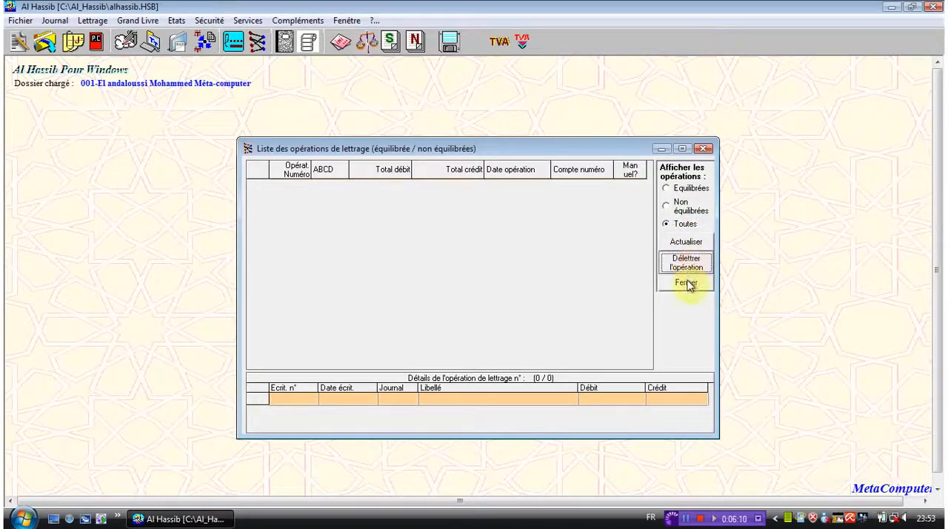
pyautogui.click(686, 285)
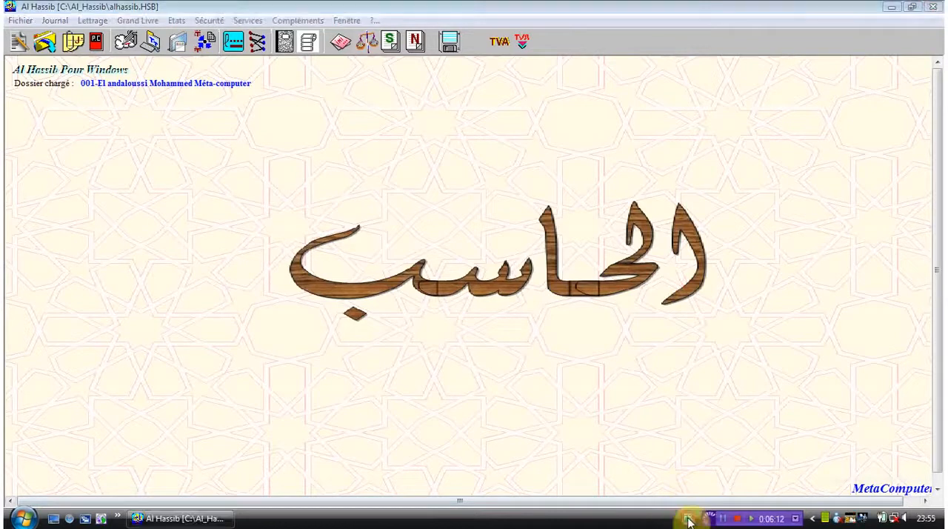
# Step: Open automatic lettering, go through the three label similarity criteria of Ressemblance des Libellés, and close that definition without saving
pyautogui.click(99, 20)
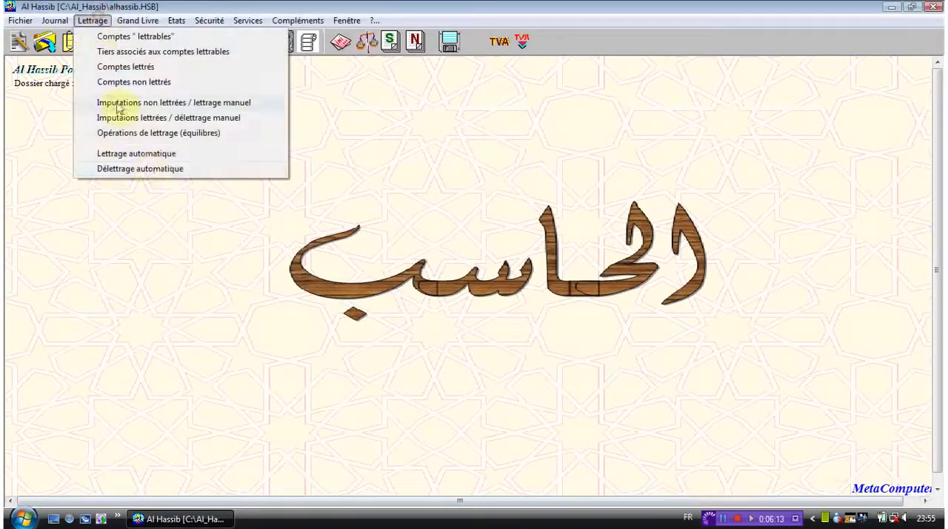
pyautogui.click(162, 157)
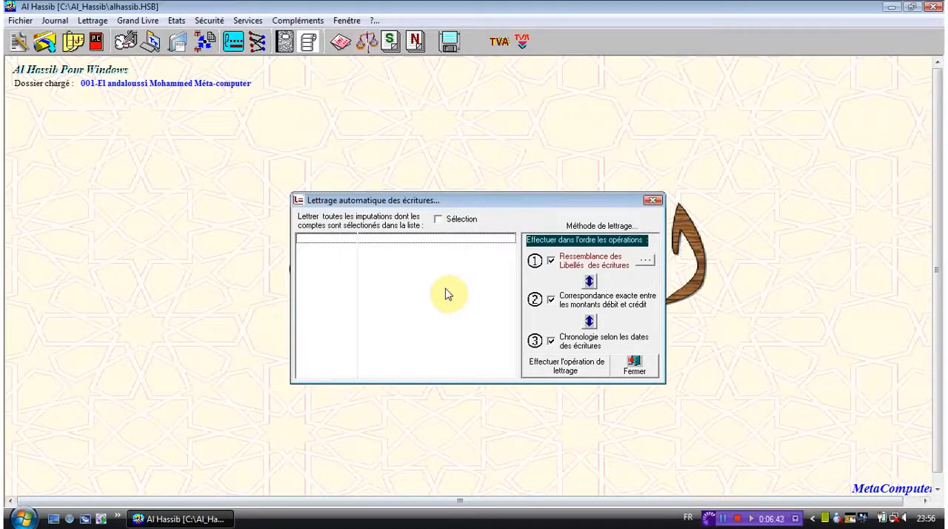
pyautogui.click(645, 263)
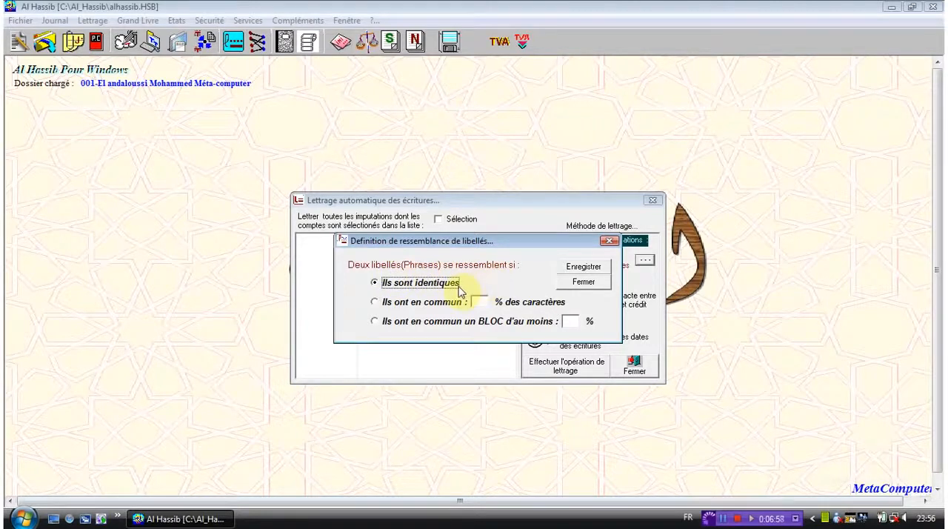
pyautogui.click(447, 303)
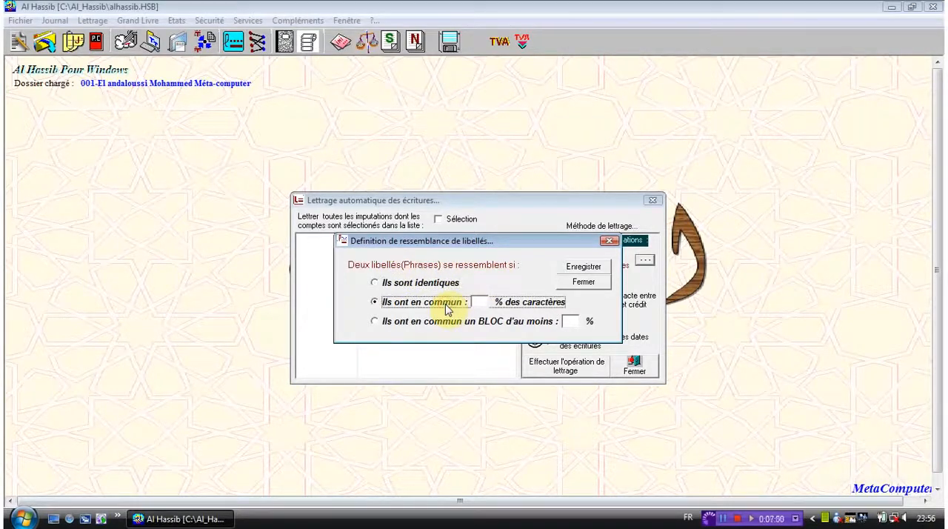
pyautogui.click(447, 326)
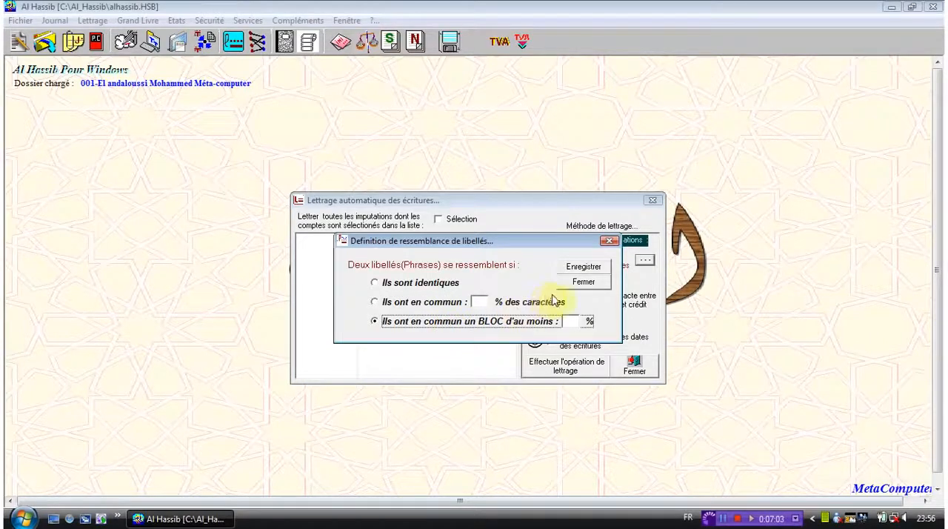
pyautogui.click(580, 286)
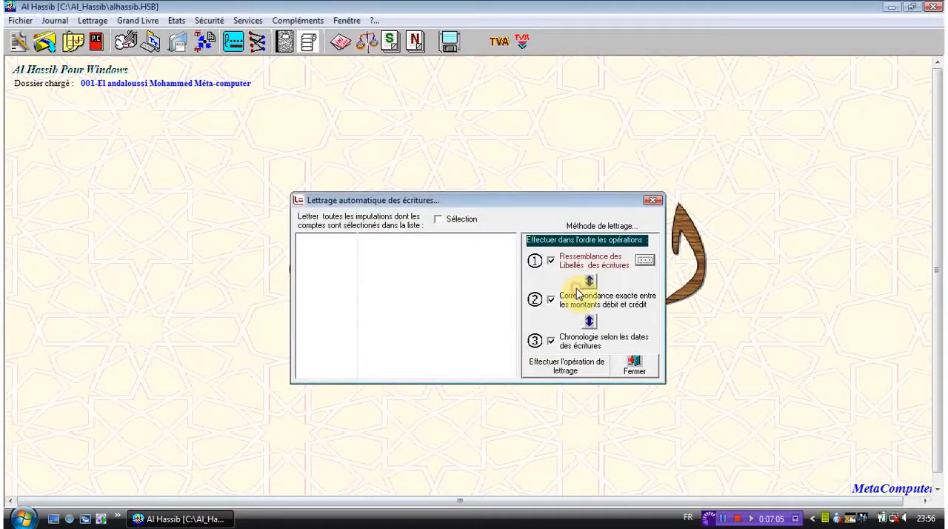
# Step: Put exact debit and credit amount matching ahead of label similarity, run the automatic lettering, and close its window
pyautogui.click(588, 283)
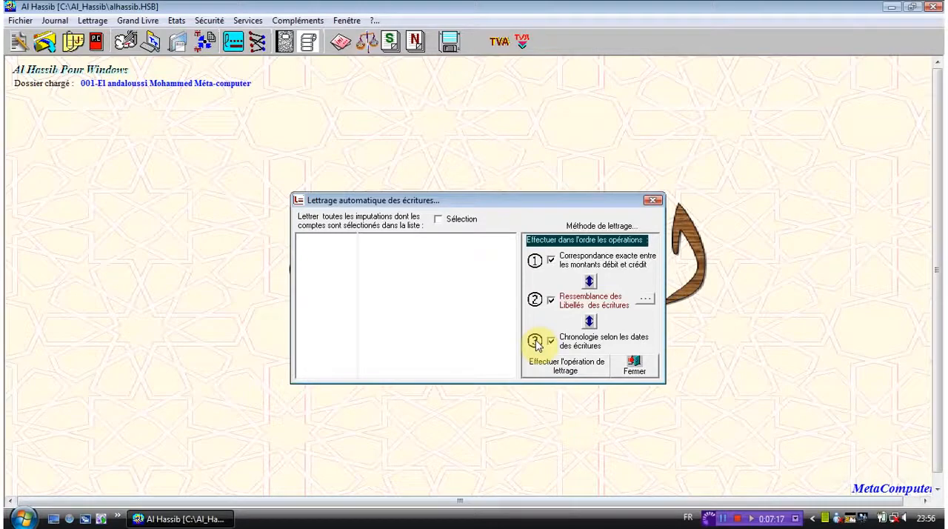
pyautogui.click(580, 374)
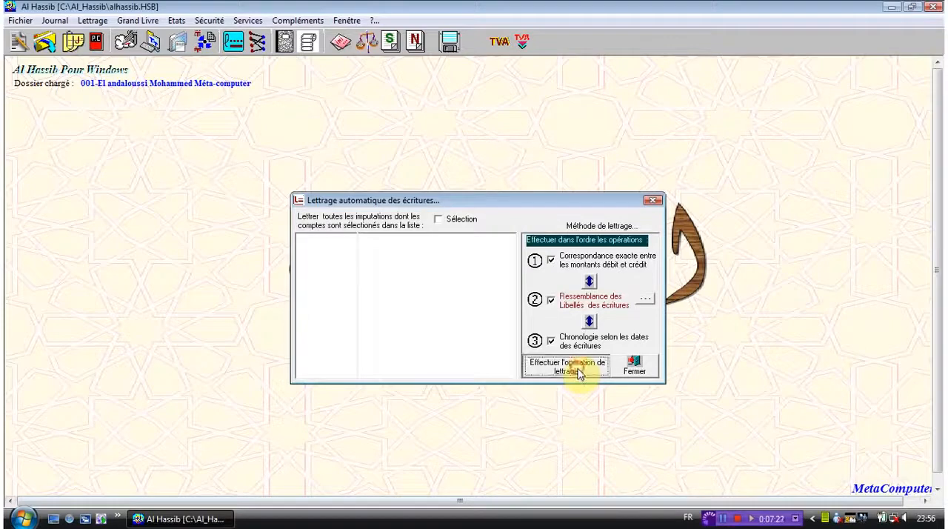
pyautogui.click(631, 368)
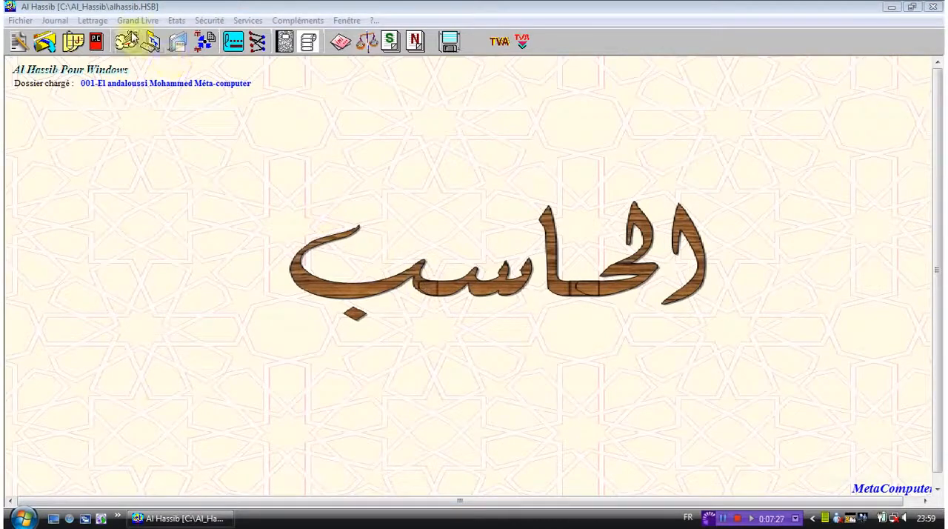
# Step: Open automatic unlettering, try the Non équilibrées, Effectuées automatiquement and period criteria, and leave them all cleared
pyautogui.click(92, 20)
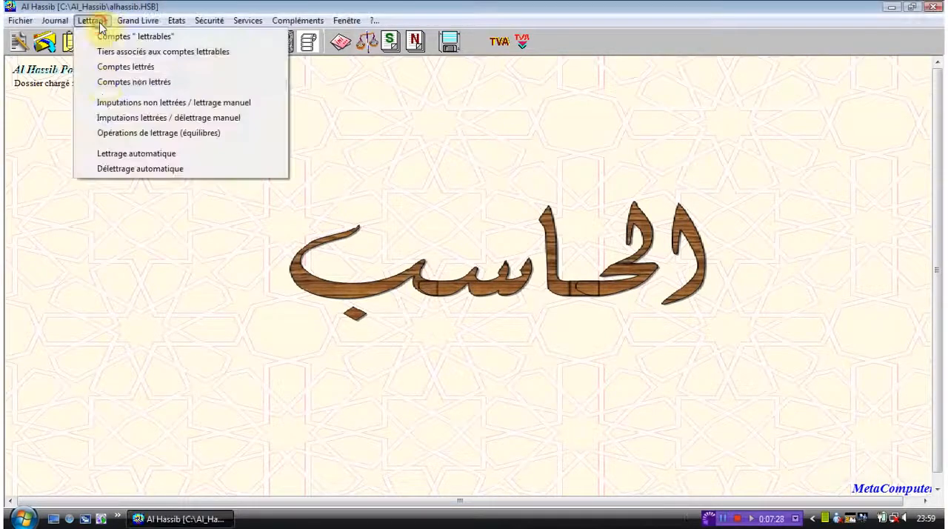
pyautogui.click(128, 168)
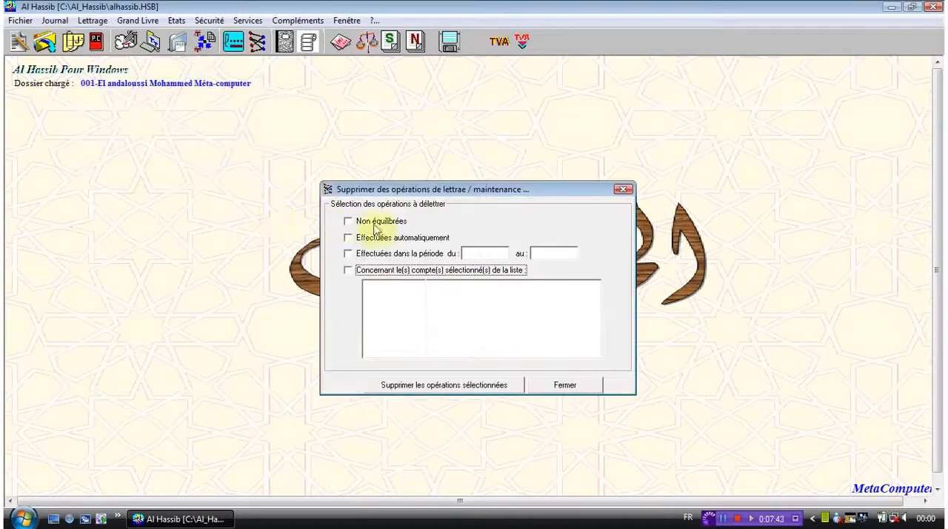
pyautogui.click(393, 223)
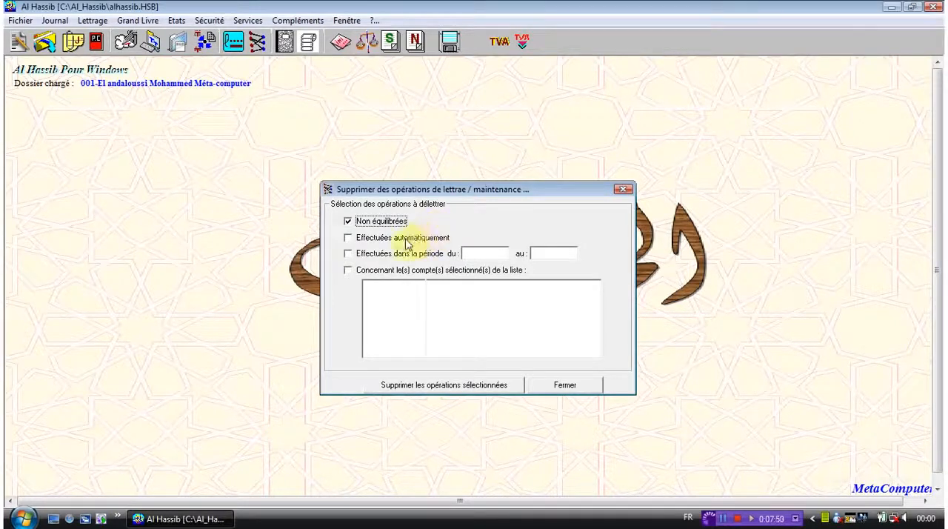
pyautogui.click(412, 238)
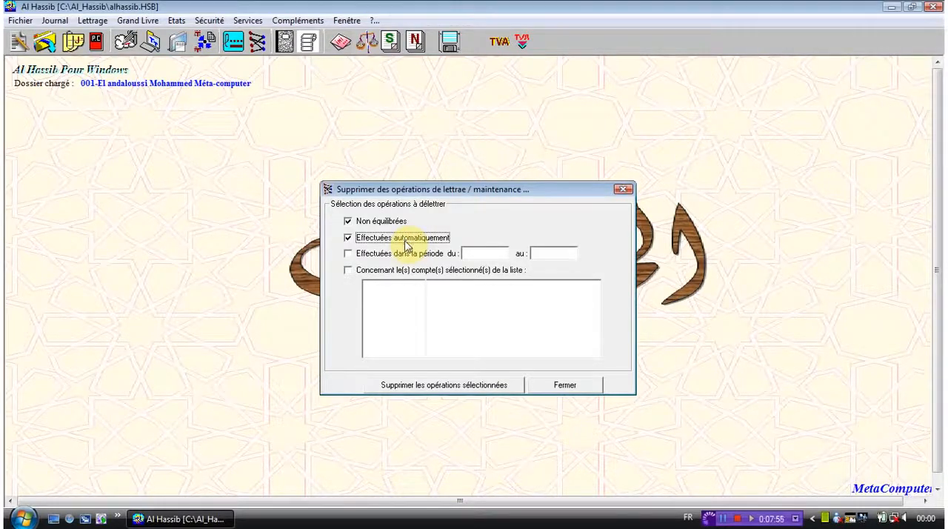
pyautogui.click(397, 255)
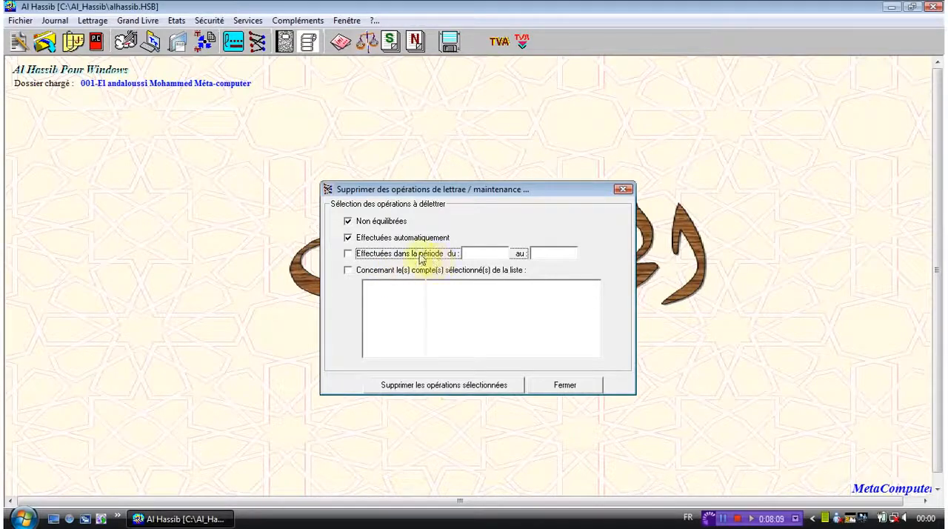
pyautogui.click(361, 237)
pyautogui.click(348, 222)
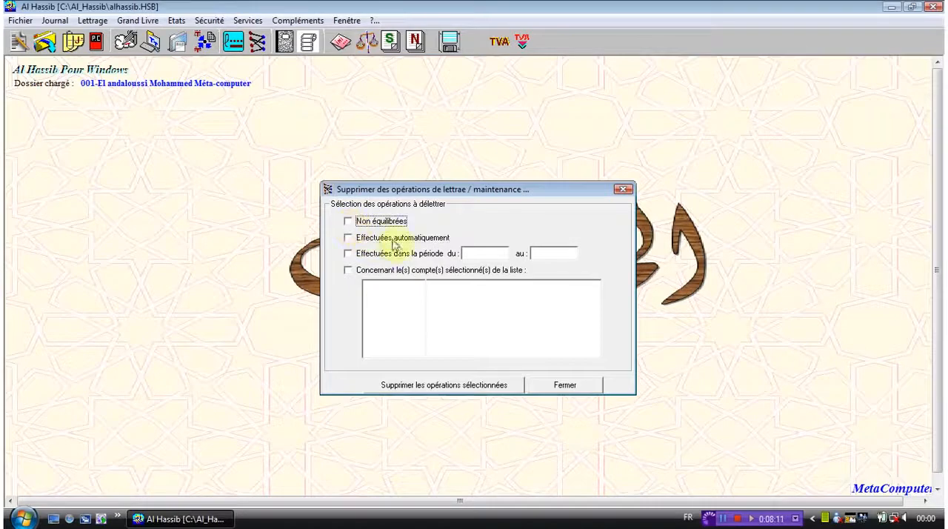
# Step: Restrict the unlettering to operations carried out in the period from 28/04/2011 to 30/05/2011
pyautogui.click(490, 253)
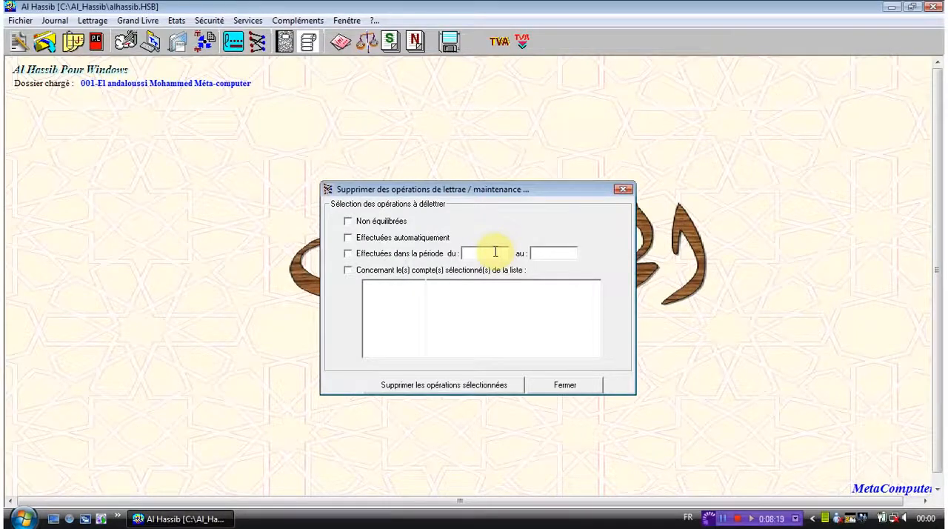
pyautogui.write('28/0')
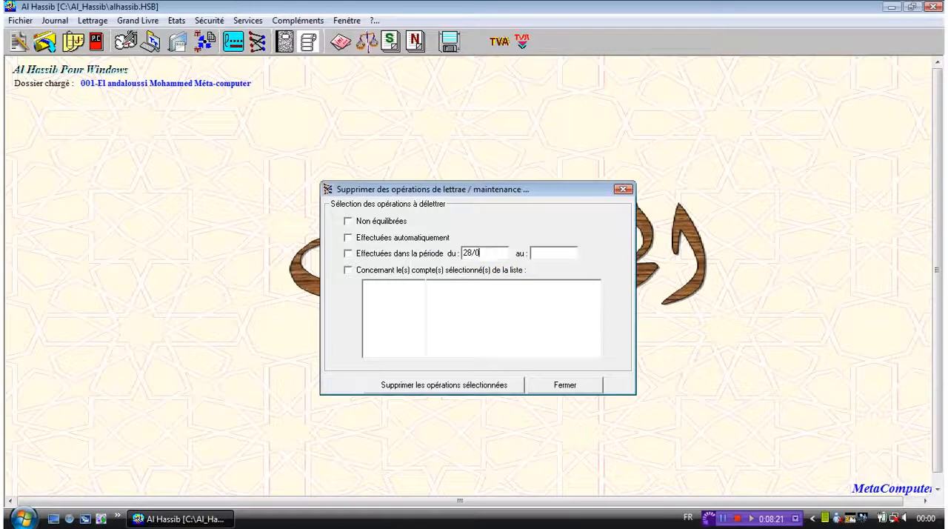
pyautogui.write('4/2011')
pyautogui.click(570, 252)
pyautogui.write('30/05/2011')
pyautogui.click(373, 254)
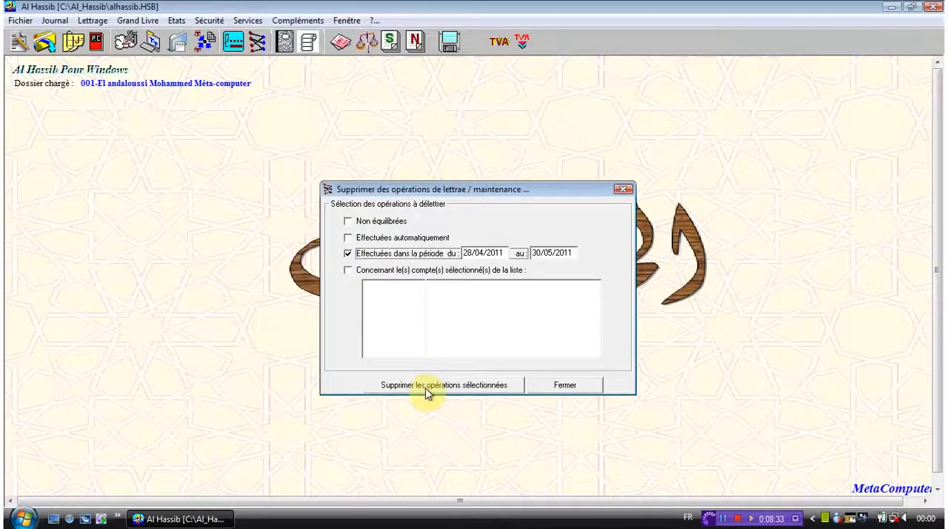
# Step: Delete the lettering operations matching the selected period and close the unlettering window
pyautogui.click(426, 388)
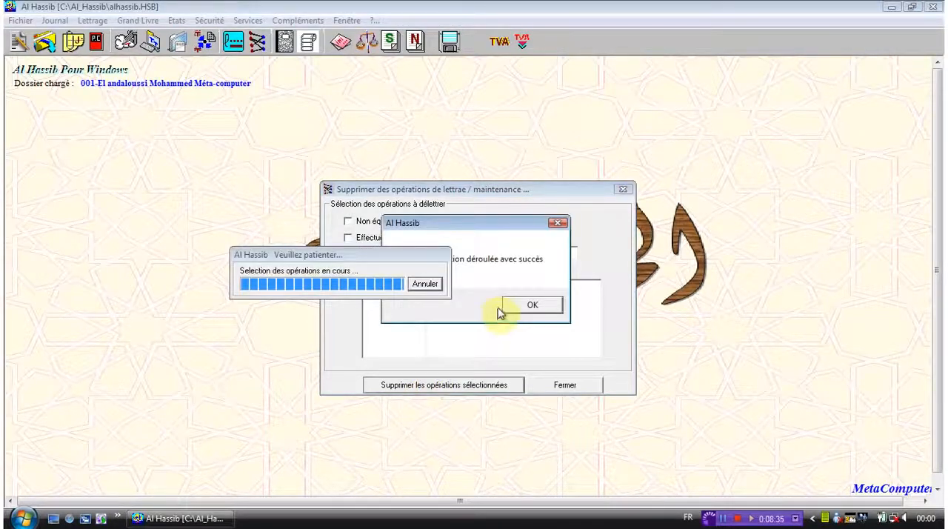
pyautogui.click(531, 306)
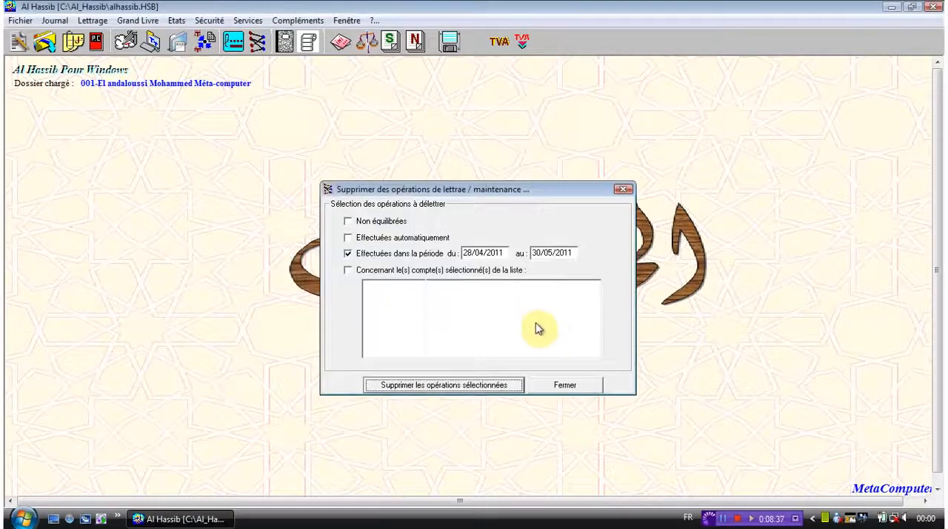
pyautogui.click(566, 386)
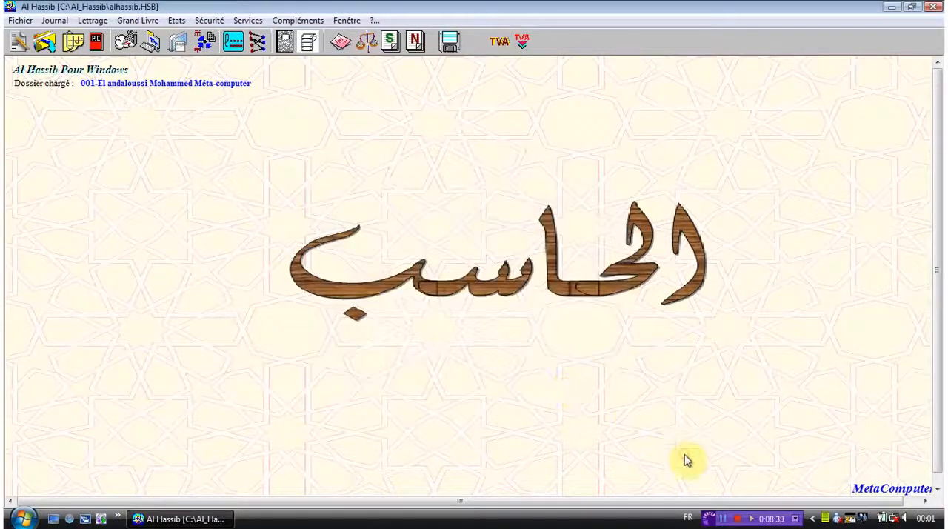